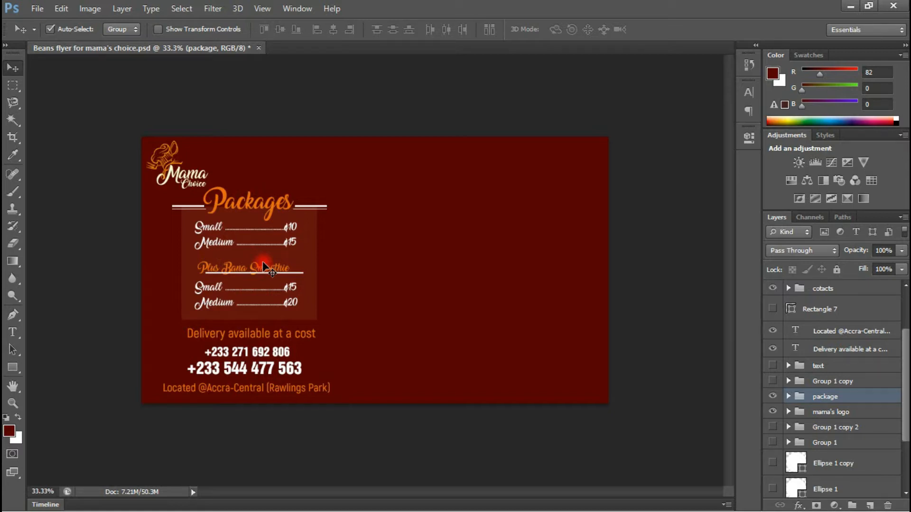
Step: Start a new document and name it "Business Card"
click(38, 8)
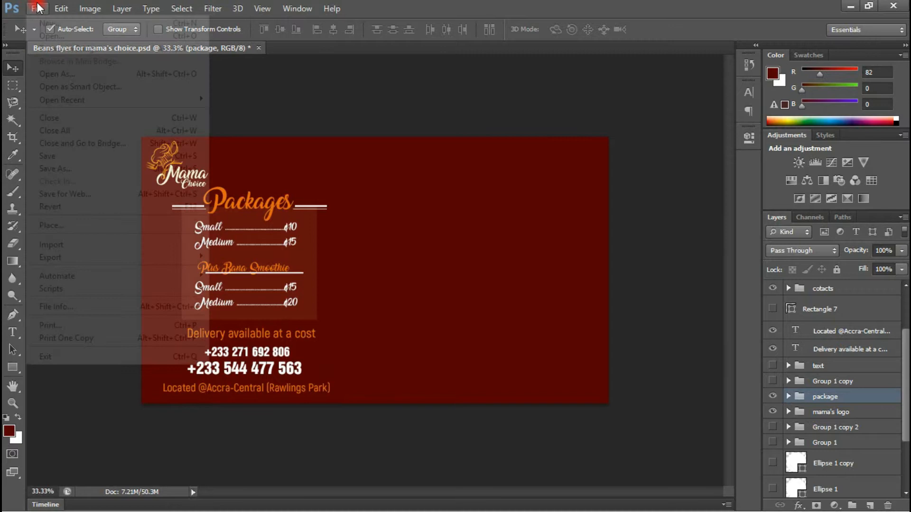
click(49, 22)
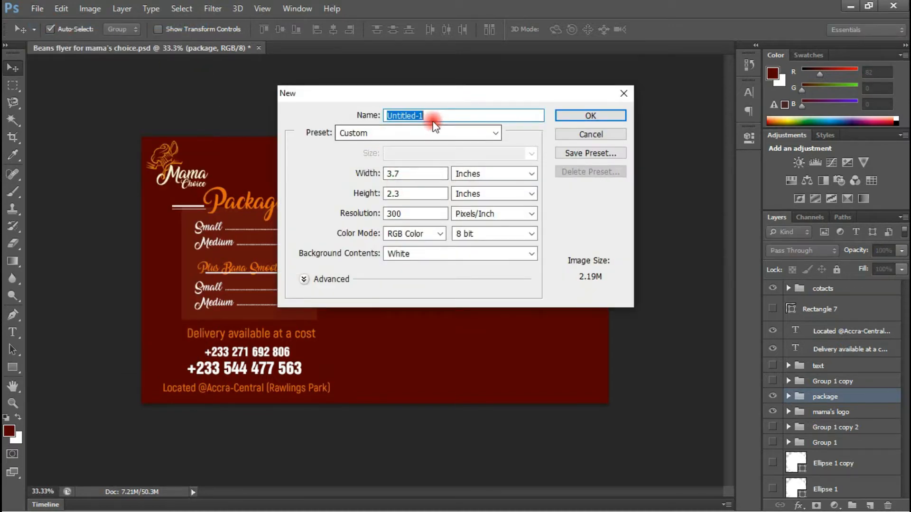
text(Bu)
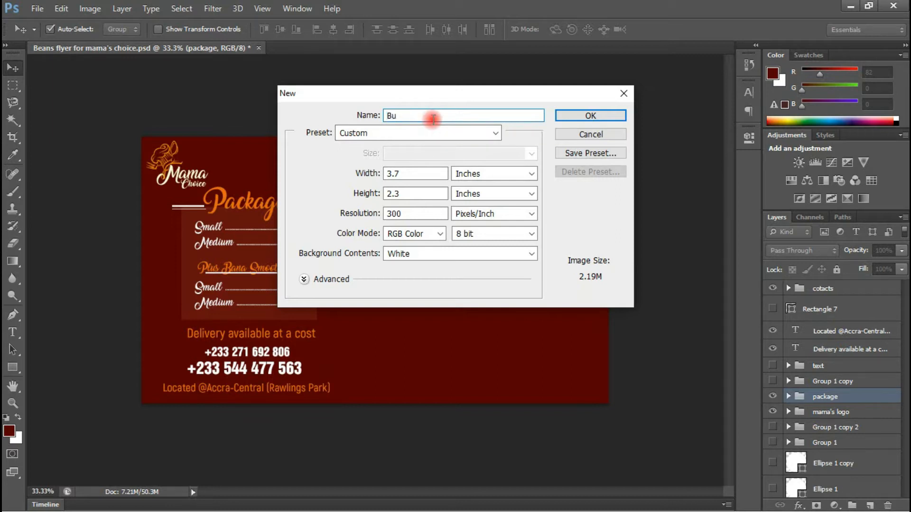
text(siness Card)
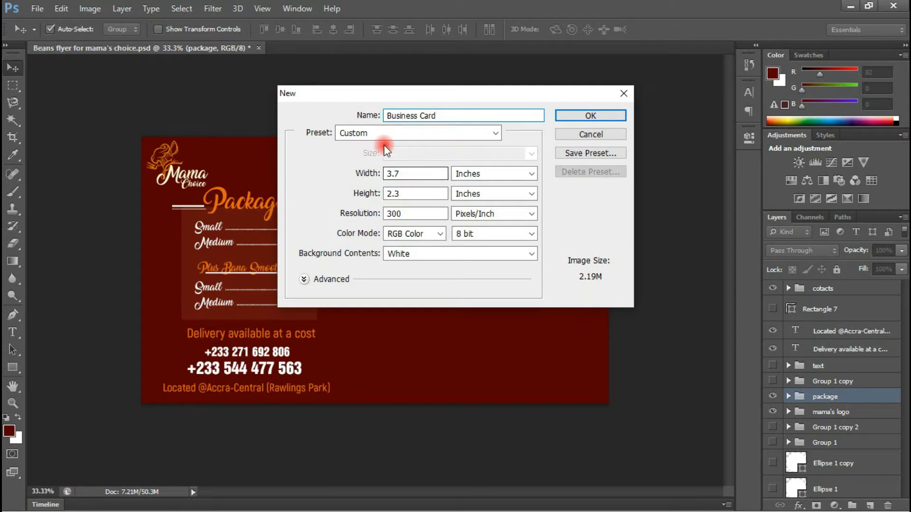
Step: Set the new document's size to 3.5 inches wide by 2 inches high
click(406, 174)
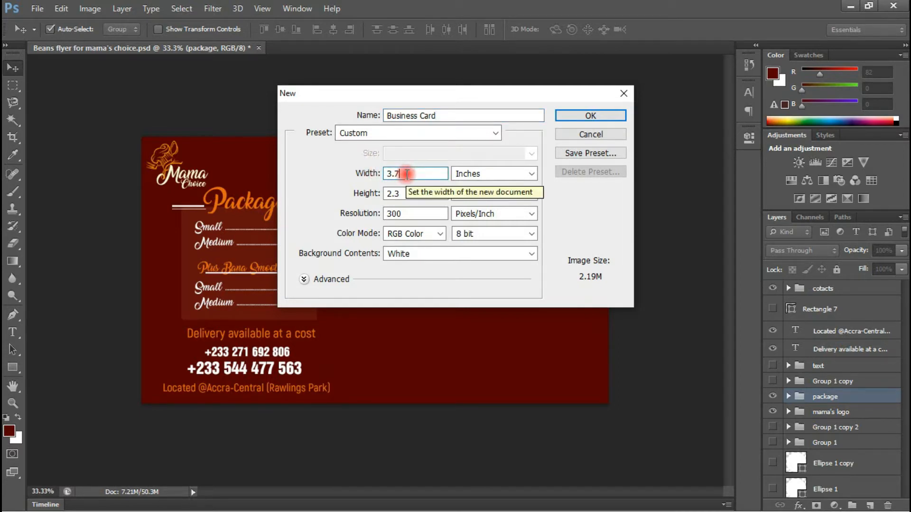
key(BackSpace)
text(5)
click(407, 195)
key(BackSpace)
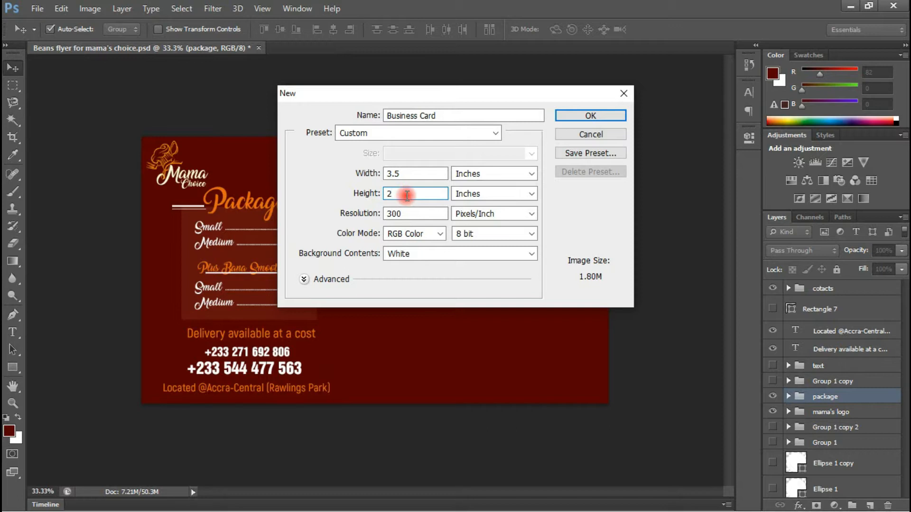
Step: Set the document's width to 3.7 inches and height to 2.2 inches, and create it
click(400, 175)
key(BackSpace)
text(7)
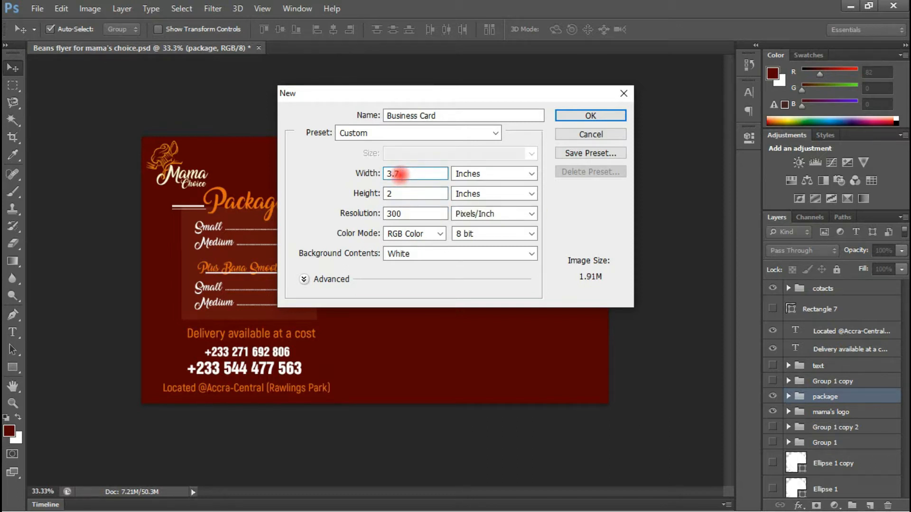
click(392, 195)
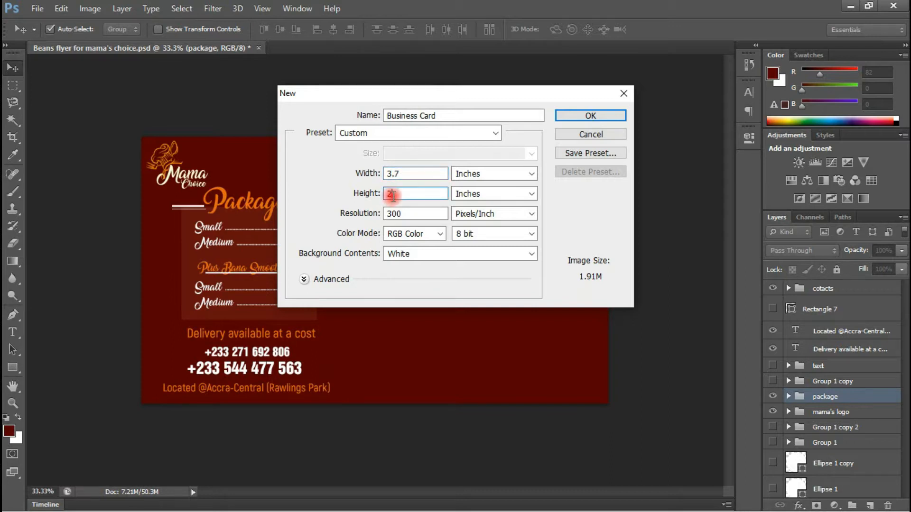
text(.)
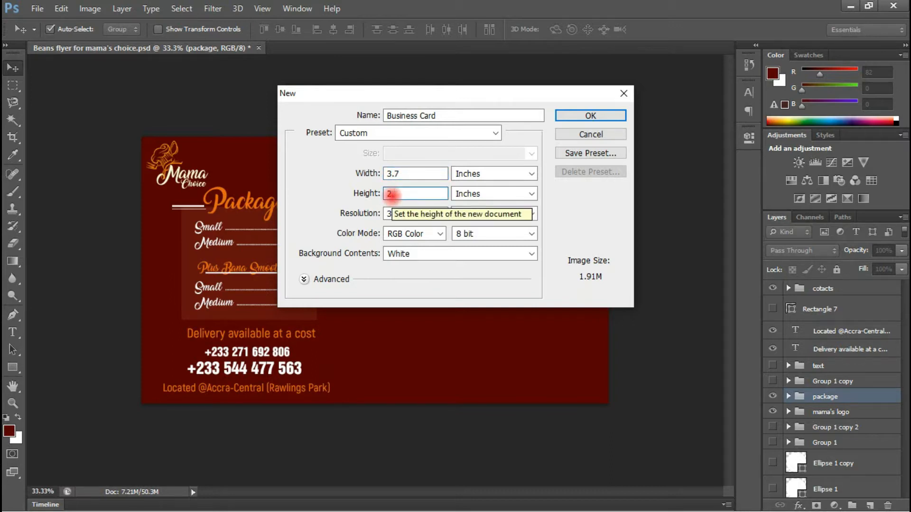
text(2)
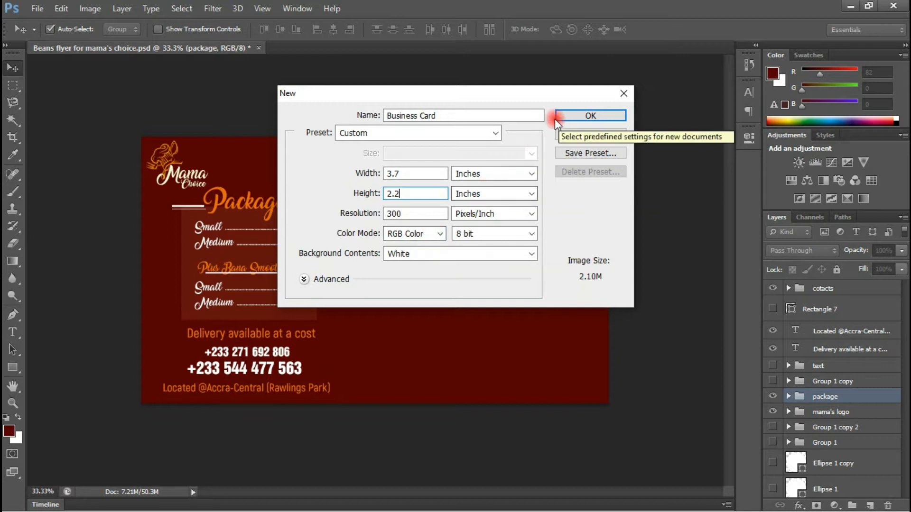
click(583, 116)
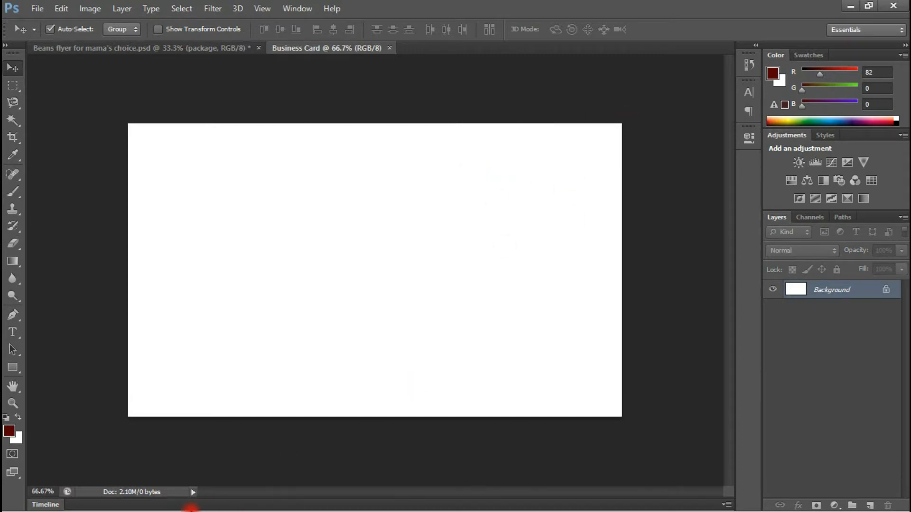
Step: Switch to the Resources folder in File Explorer and place beans 2.jpg into the Business Card document
key(super)
mouse_move(135, 495)
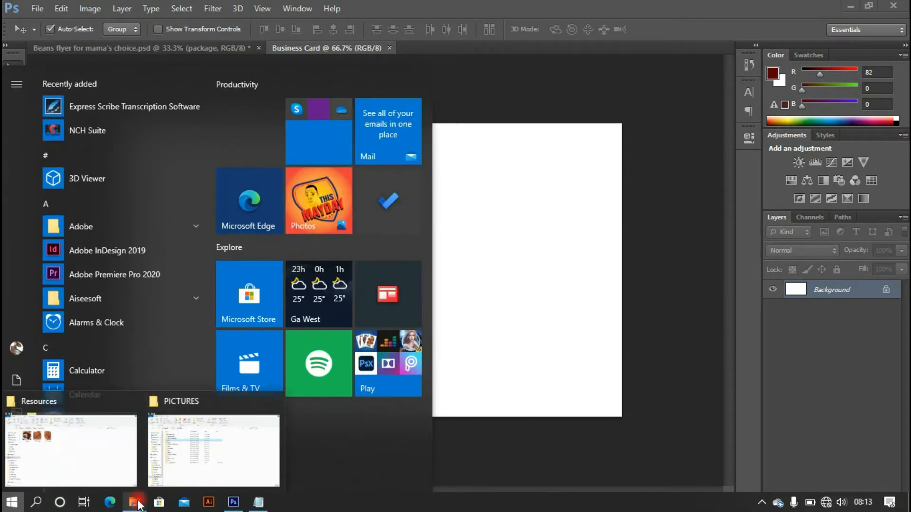
click(75, 449)
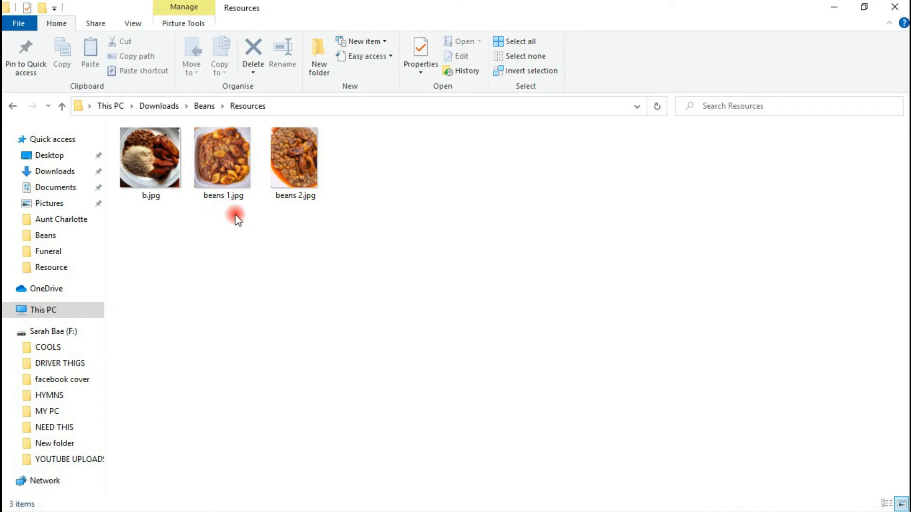
click(294, 185)
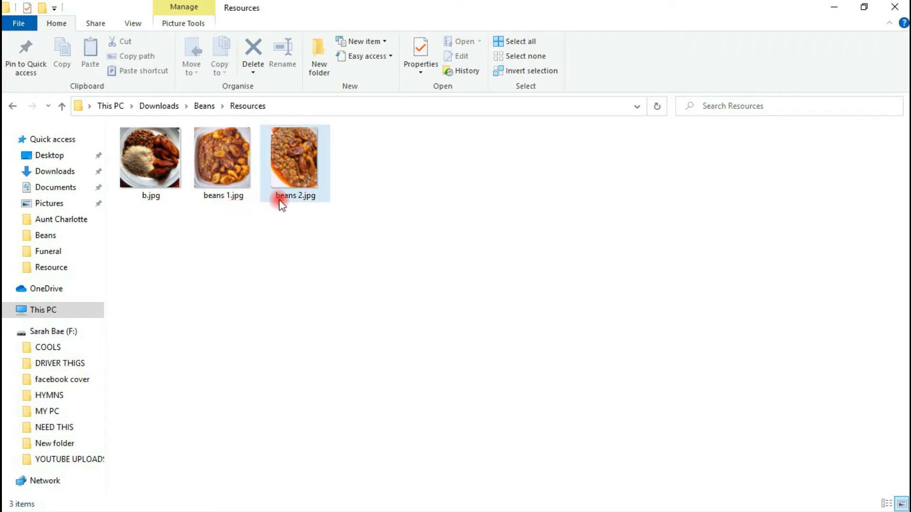
click(863, 6)
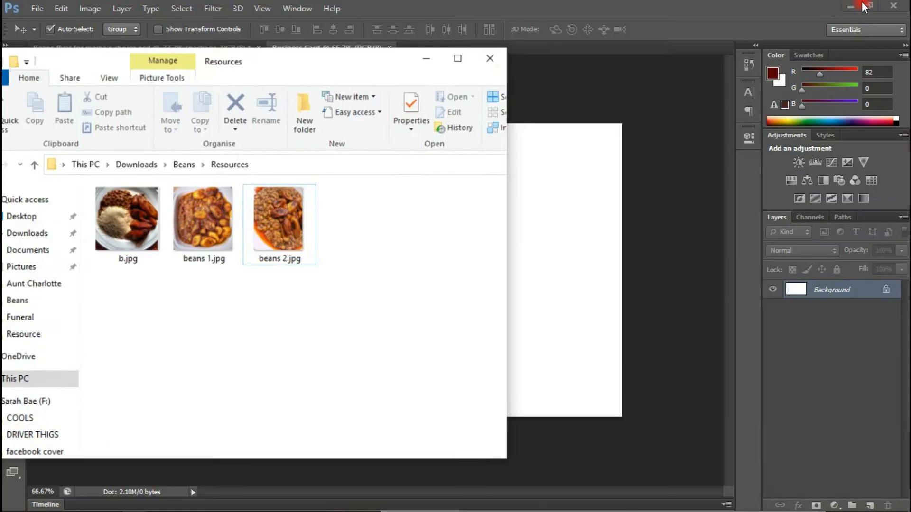
drag(315, 235, 555, 272)
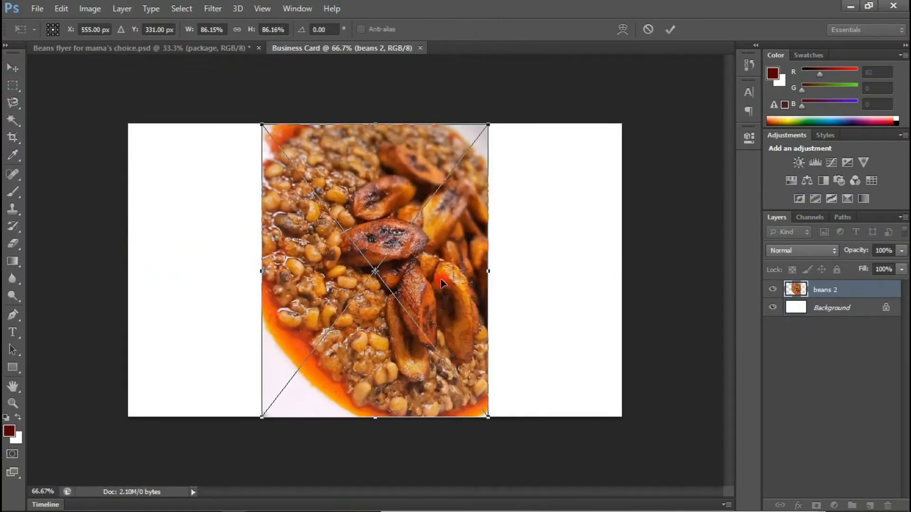
Step: Rotate the placed beans image about 90 degrees counterclockwise and scale it to about 154% so it covers the whole card
drag(503, 120, 218, 237)
drag(529, 161, 651, 81)
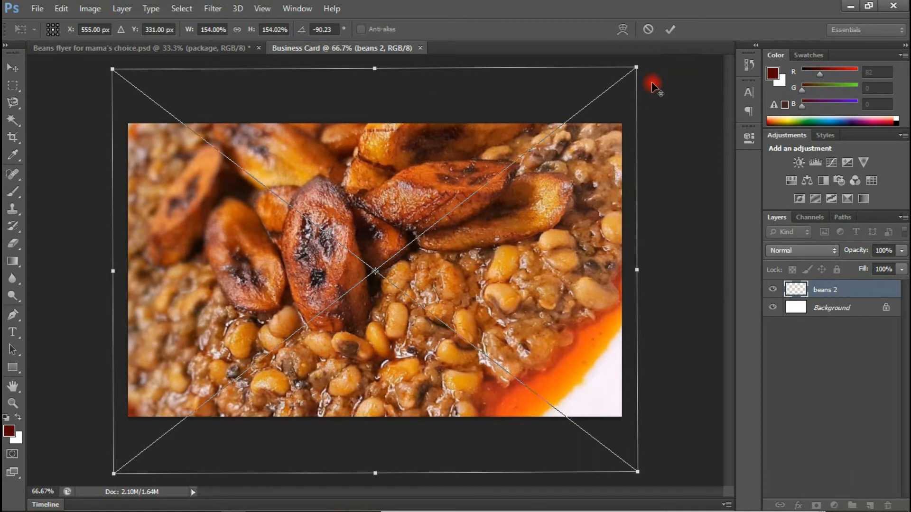
key(Return)
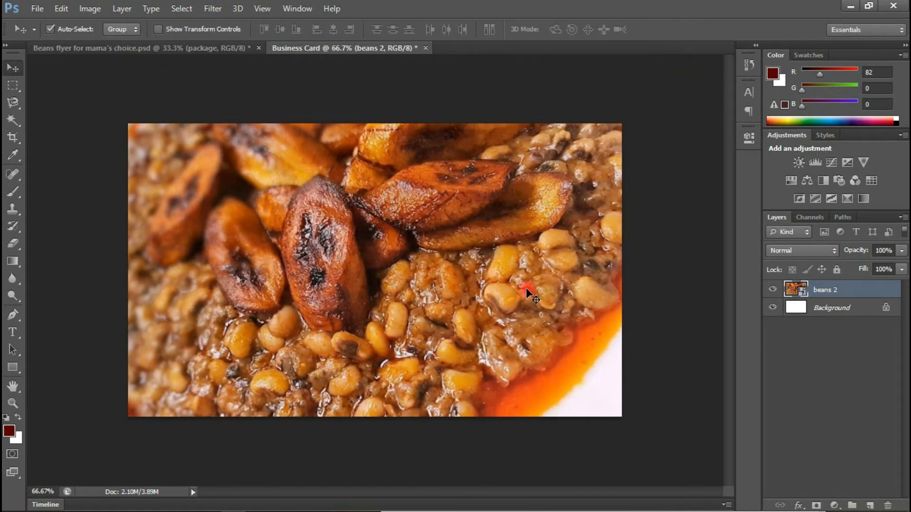
Step: Add a dark red solid color fill layer between the Background and the beans image
click(826, 309)
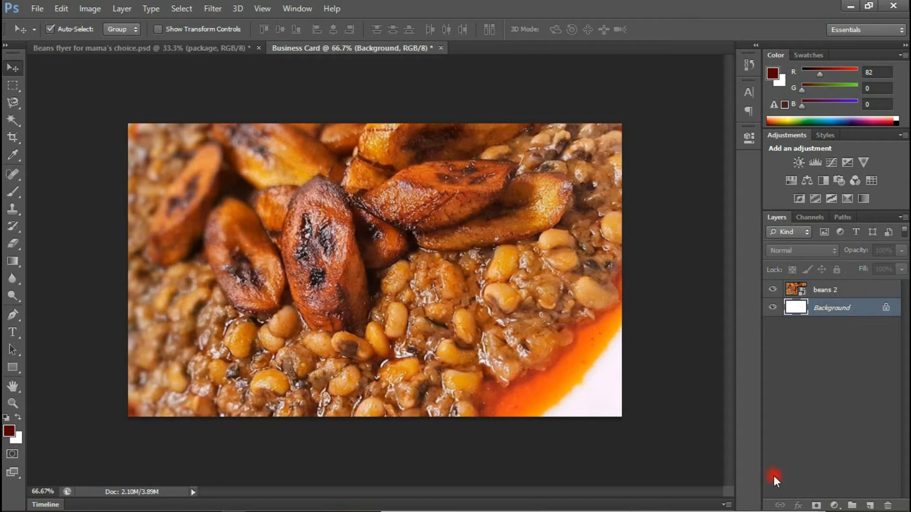
click(827, 504)
click(815, 213)
click(821, 172)
click(772, 290)
Step: Apply a Gaussian Blur with a radius of about 4.8 pixels to the beans 2 layer
click(471, 326)
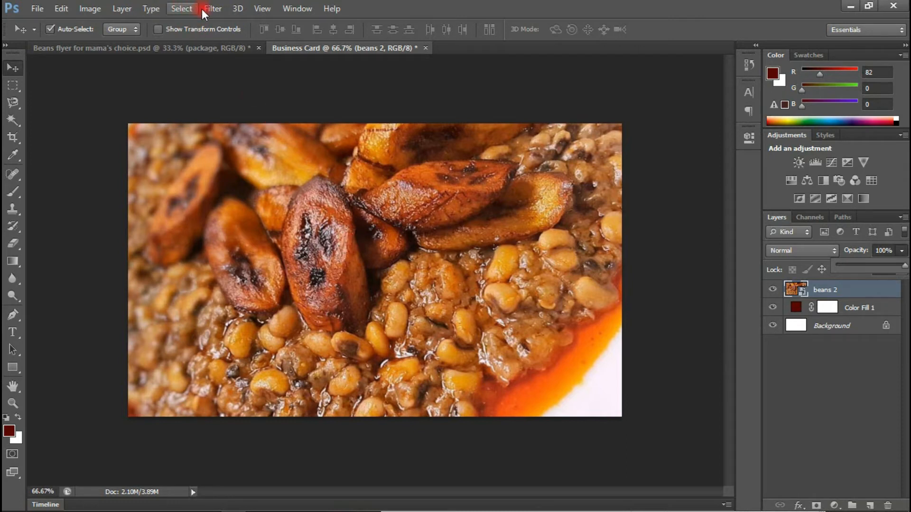
click(214, 9)
mouse_move(218, 142)
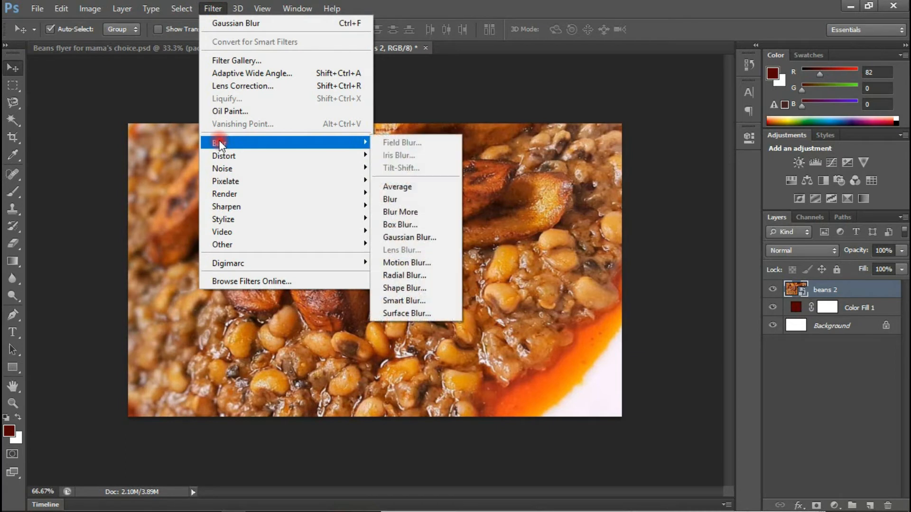
click(412, 239)
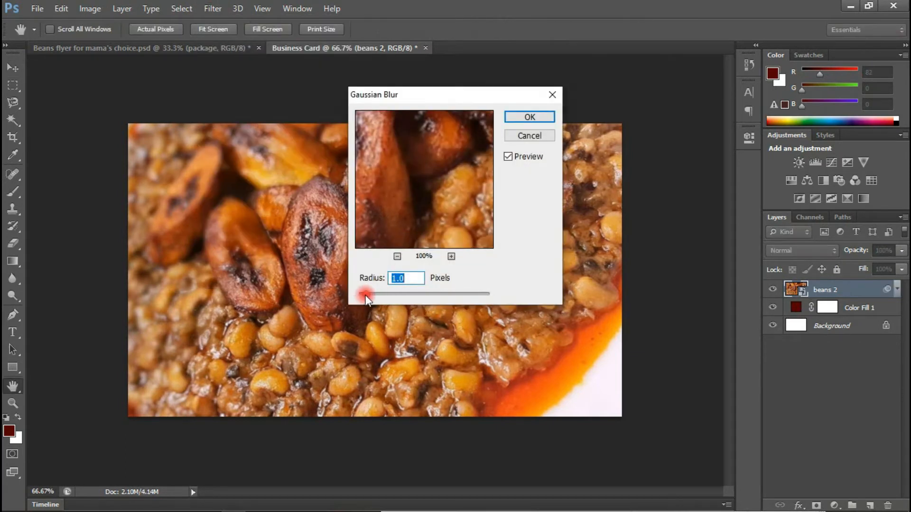
drag(367, 295, 380, 295)
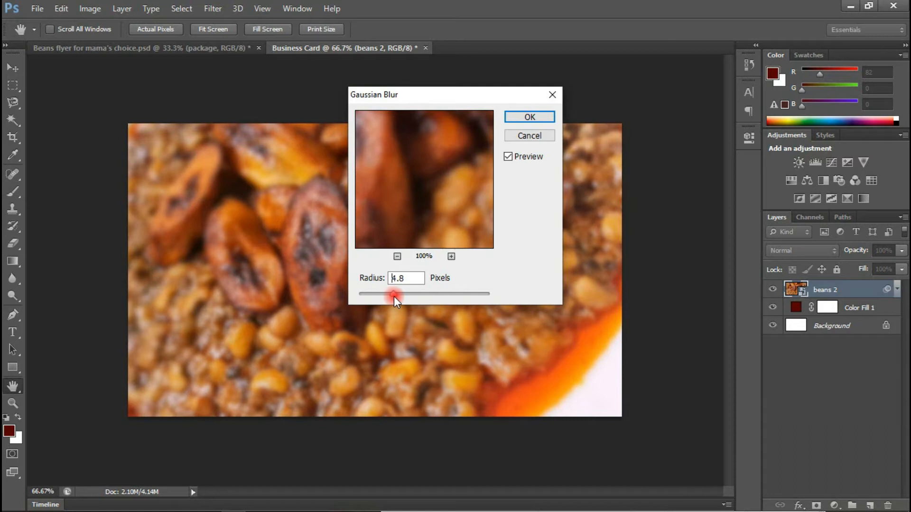
drag(397, 297, 397, 296)
key(Return)
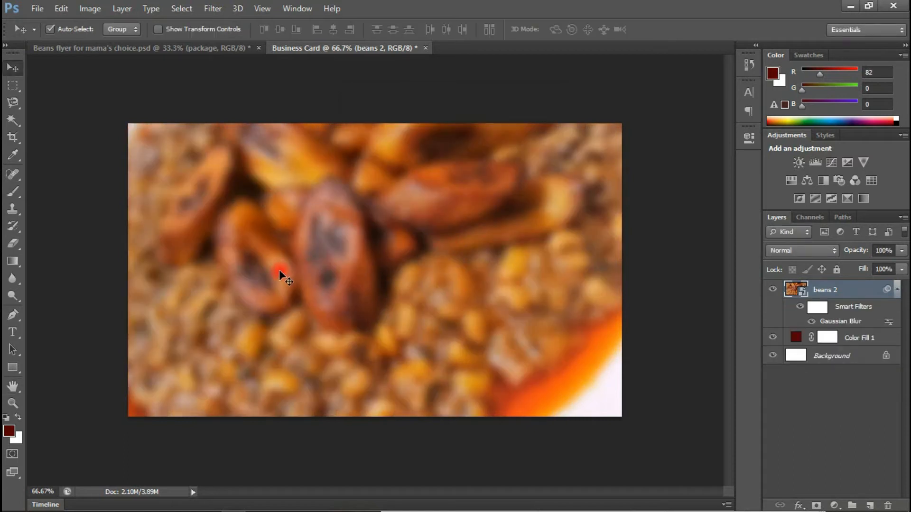
Step: Draw a dark red square on the card with the Rounded Rectangle tool, using a 45 px corner radius
click(13, 368)
drag(13, 366, 74, 378)
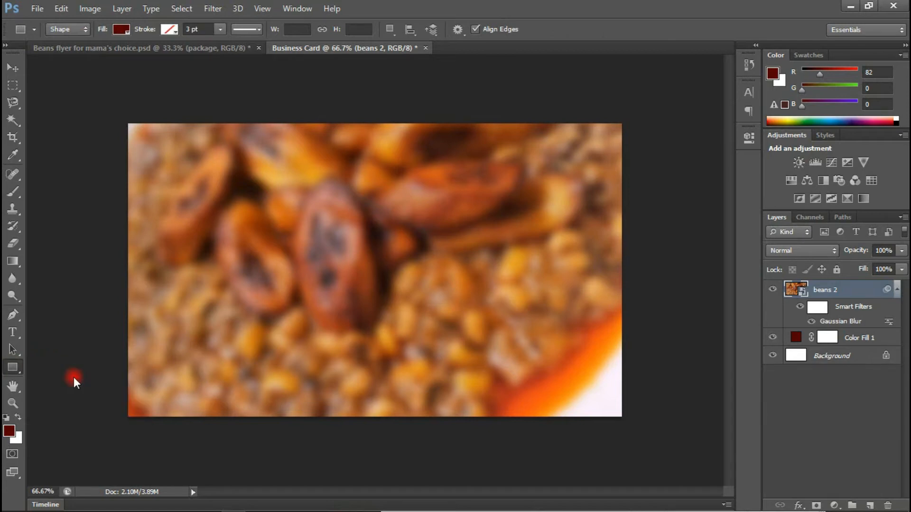
click(504, 29)
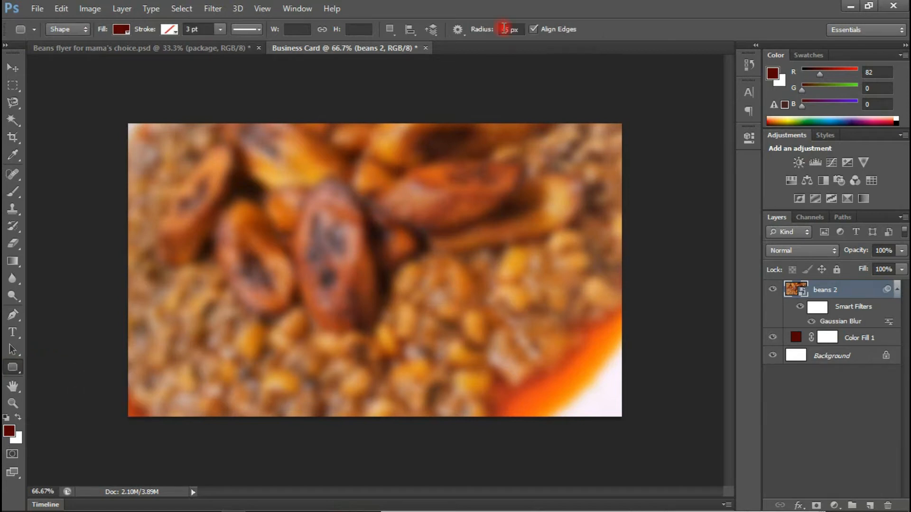
text(45)
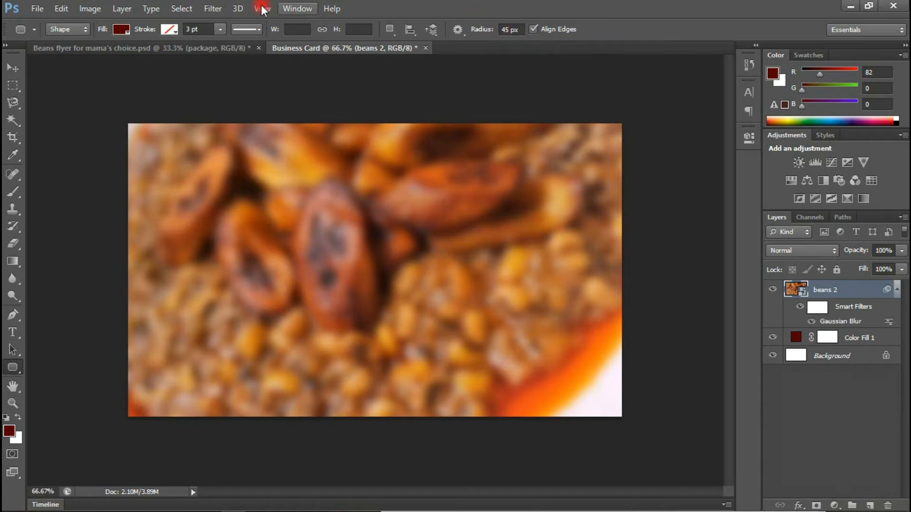
click(512, 30)
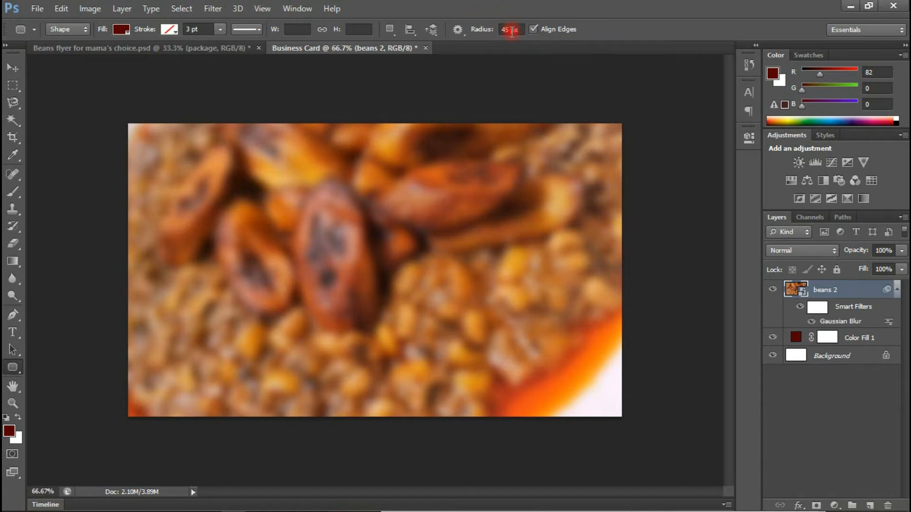
click(509, 30)
drag(178, 149, 463, 320)
Step: Rotate the rounded square about 38 degrees, enlarge it slightly and position it over the card's lower-right corner
key(v)
drag(309, 223, 492, 236)
key(ctrl+t)
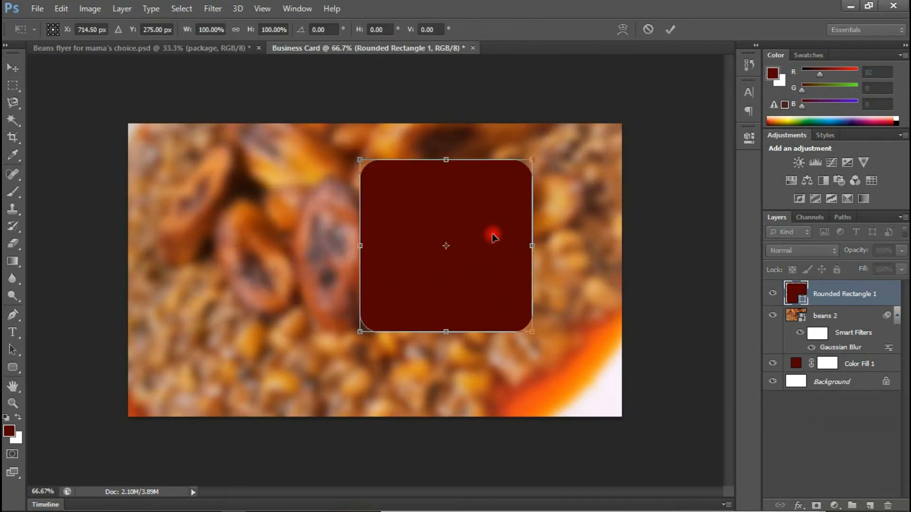
drag(549, 147, 606, 206)
drag(439, 213, 578, 326)
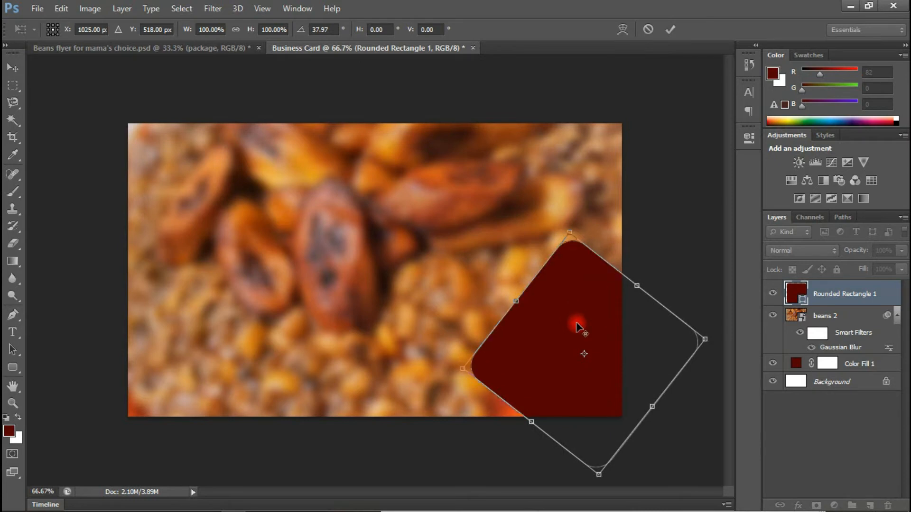
drag(569, 232, 576, 187)
drag(576, 228, 636, 250)
key(Return)
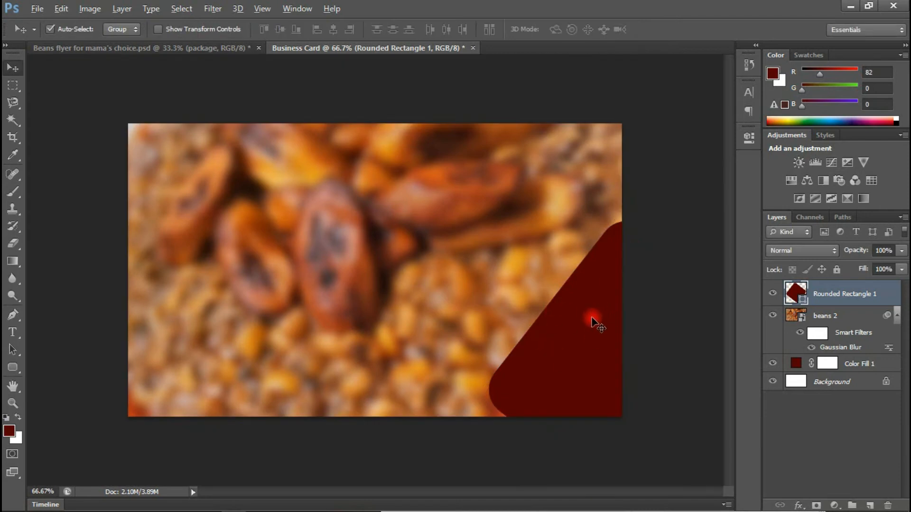
Step: Duplicate the rotated rounded square onto the card's upper-right area and enlarge the copy
drag(592, 320, 423, 90)
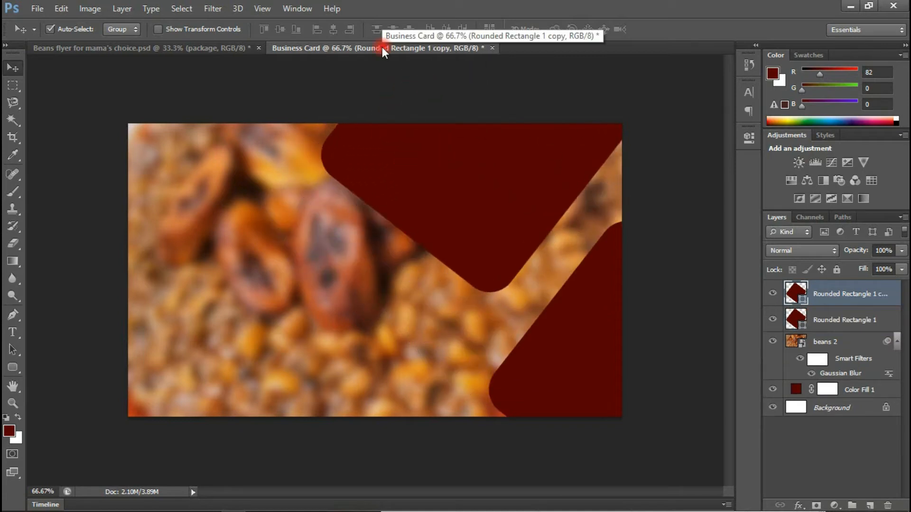
key(ctrl+t)
drag(645, 347, 561, 218)
key(Return)
Step: Scale the lower-right rounded square to about 104% and shift the upper copy, leaving a narrow diagonal gap between the two shapes
click(613, 307)
key(ctrl+t)
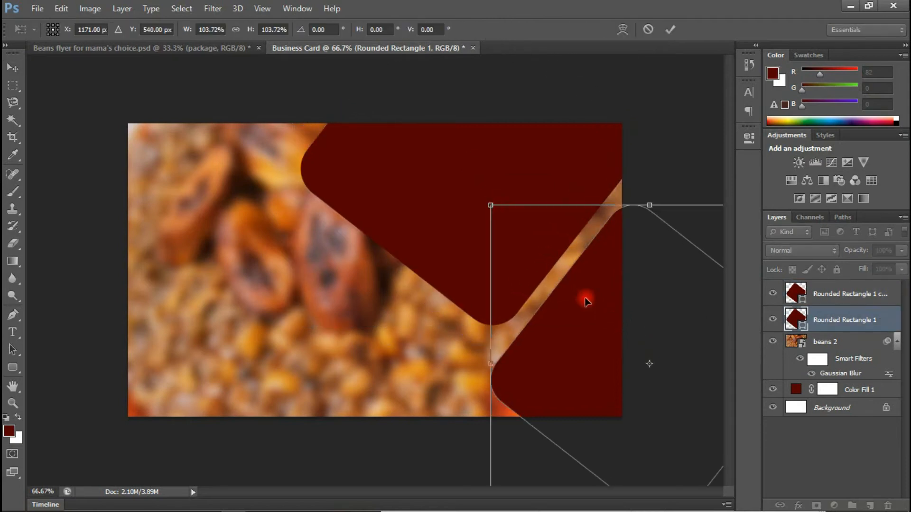
key(Return)
drag(547, 260, 531, 209)
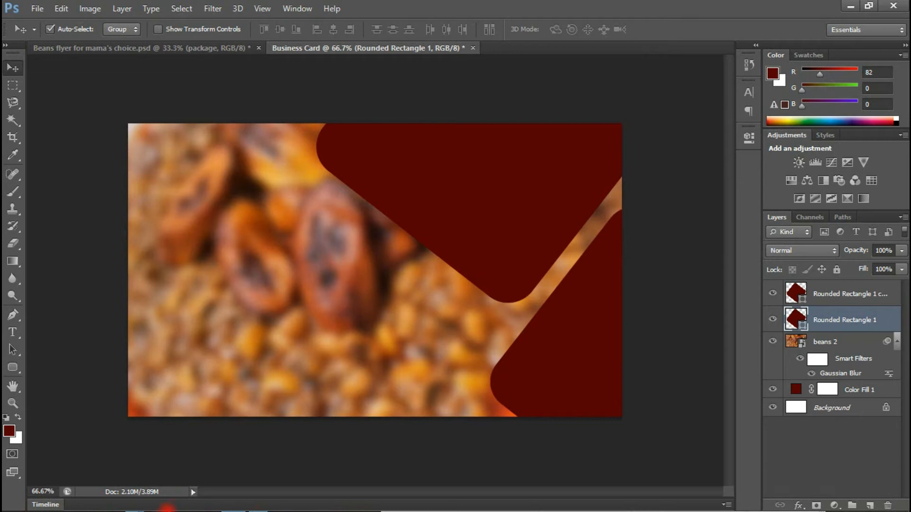
Step: Place b.jpg from the Resources folder over the lower-right rounded shape, scaled to about 19% and rotated about -31 degrees
mouse_move(134, 508)
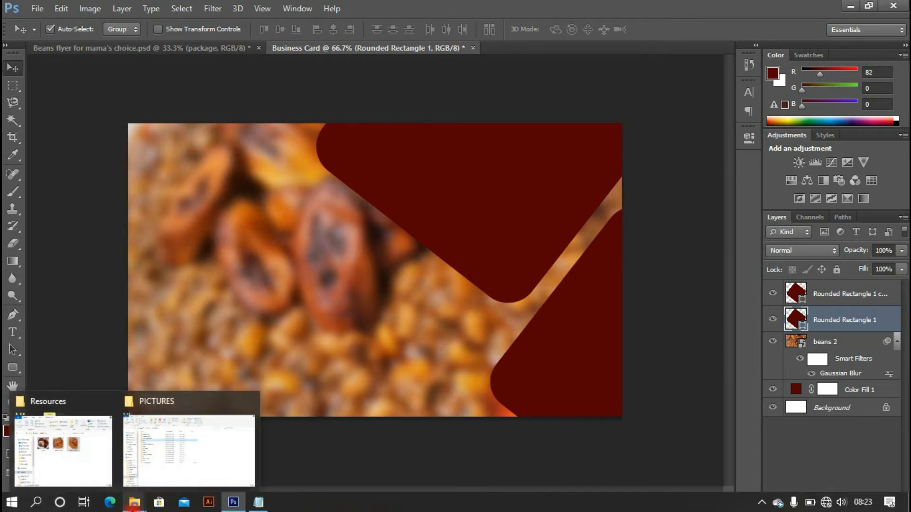
click(81, 474)
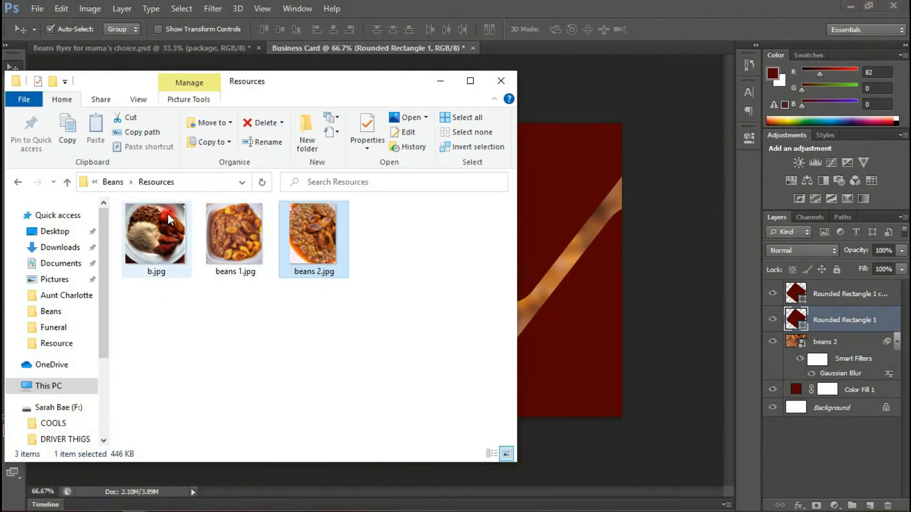
click(160, 233)
drag(155, 233, 579, 380)
drag(417, 310, 578, 369)
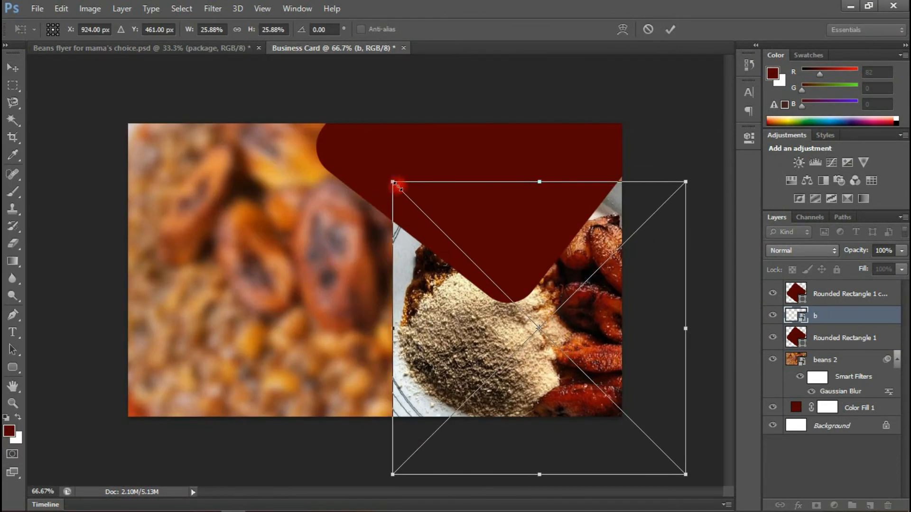
drag(399, 187, 447, 212)
drag(638, 261, 626, 287)
drag(668, 200, 651, 191)
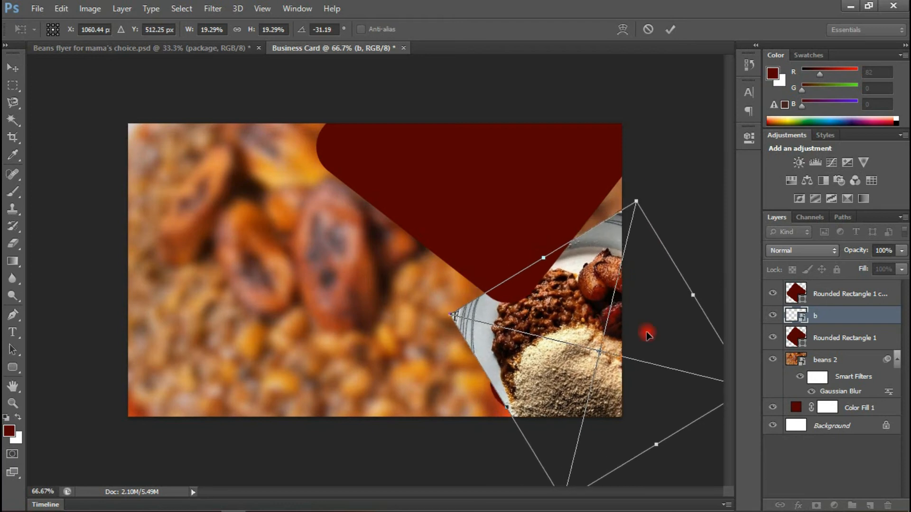
key(Return)
Step: Clip the b photo to the lower-right rounded shape and adjust its placement so the food fills the shape
key(ctrl+alt+g)
mouse_move(588, 356)
mouse_down()
mouse_move(576, 361)
mouse_move(586, 349)
mouse_up()
key(ctrl+t)
key(ctrl+minus)
mouse_move(514, 443)
mouse_down()
mouse_move(517, 429)
mouse_move(513, 445)
mouse_up()
drag(531, 378, 530, 375)
key(Return)
Step: Place the beans 1 photo at about 19% scale, rotated about 86 degrees, and clip it to the upper-right rounded shape
click(71, 502)
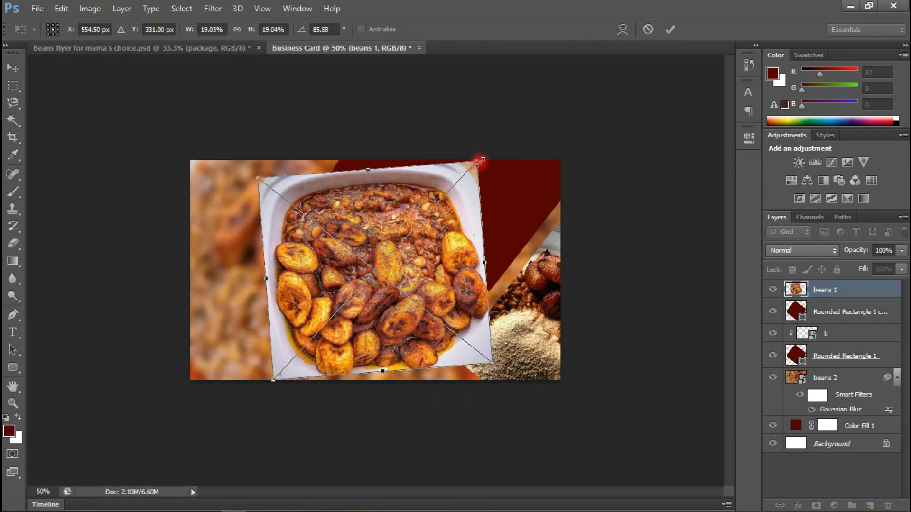
key(Return)
right_click(846, 290)
click(599, 306)
Step: Transform and nudge the clipped beans 1 photo so it fills the upper-right rounded shape
key(ctrl+t)
drag(283, 88, 303, 102)
key(Right)
key(Right)
key(Right)
key(Right)
key(Right)
key(Right)
key(Right)
key(Right)
key(Right)
key(Right)
key(Return)
Step: Group the beans 1 photo with its rounded shape and name the group "mask 1"
shift+click(828, 317)
key(ctrl+g)
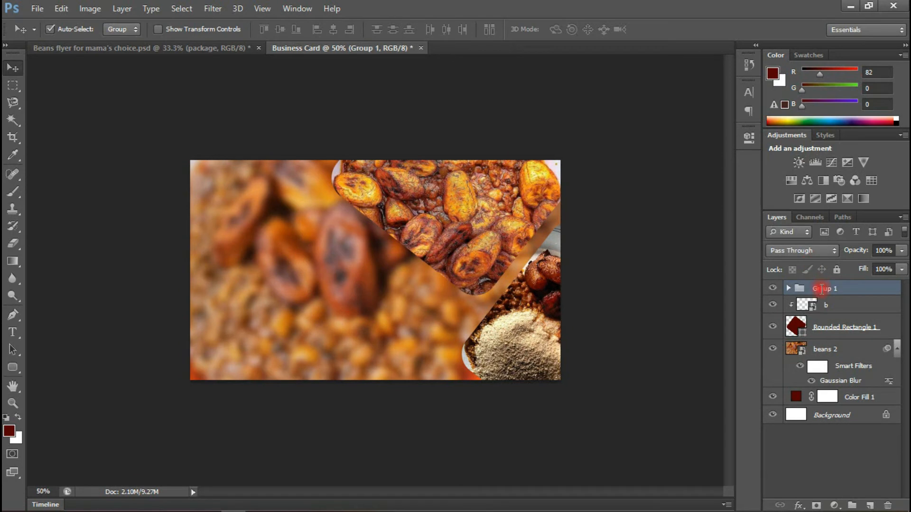
double_click(822, 288)
text(mask 1)
Step: Group the b photo with its rounded shape as "mask 2" and shift the masked photos to widen the diagonal gap
click(828, 329)
key(ctrl+g)
double_click(824, 304)
text(mask 2)
drag(501, 270, 518, 299)
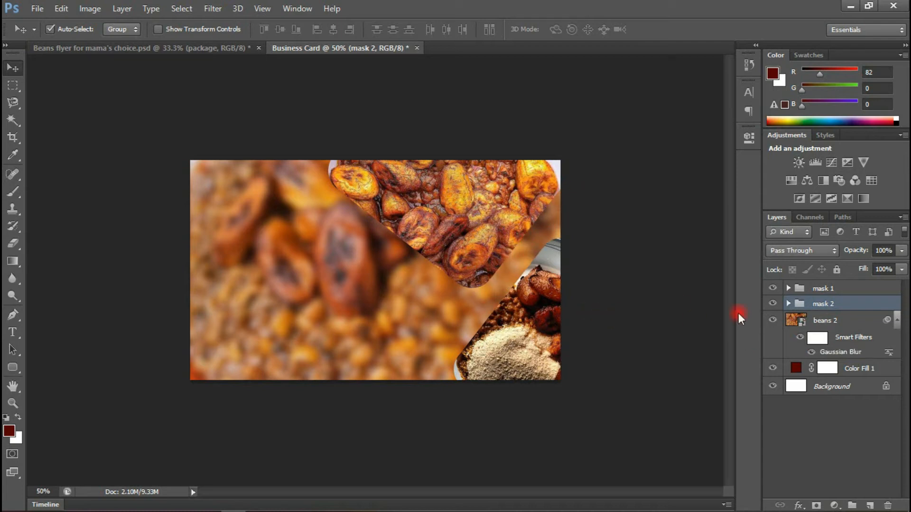
Step: Duplicate the rounded rectangle inside the mask 2 group and set the fill of the lower of the two shapes to 0%
click(789, 304)
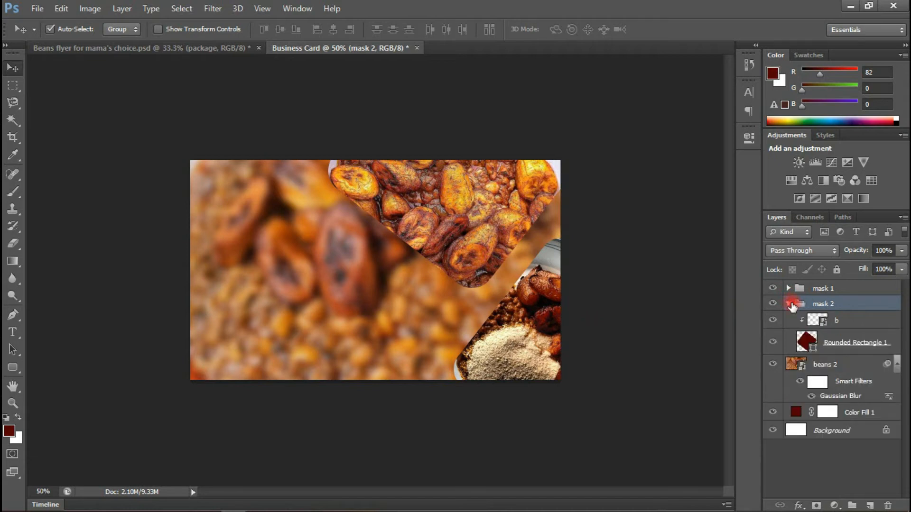
click(826, 342)
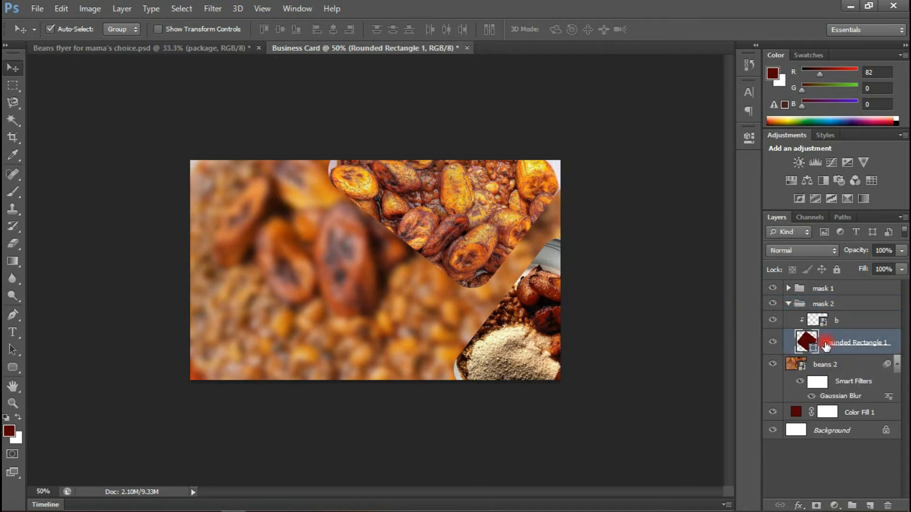
key(ctrl+j)
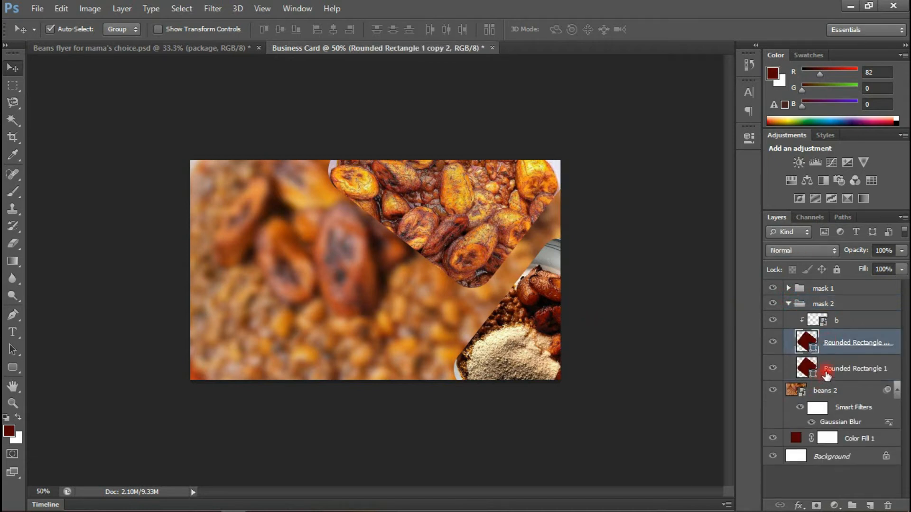
click(827, 373)
click(902, 269)
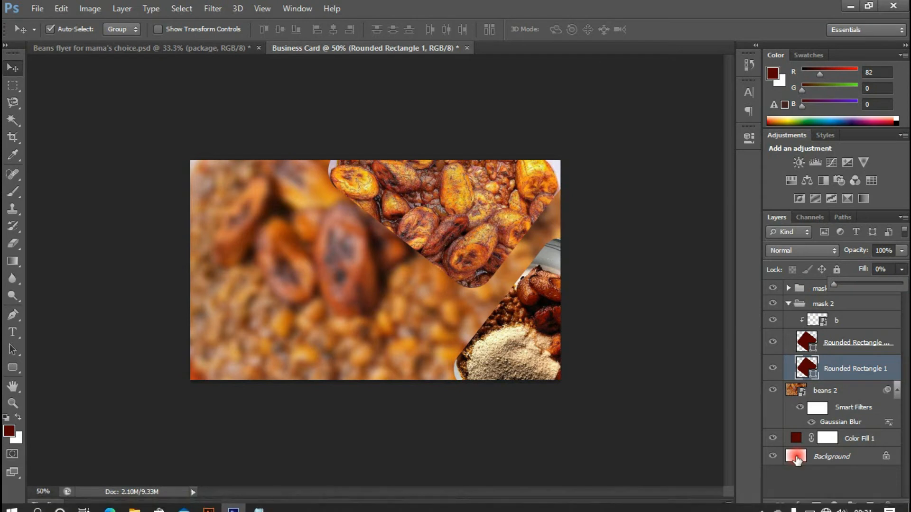
Step: Add an outside stroke to the zero-fill rounded rectangle and set its colour to bright orange #f35508
click(798, 506)
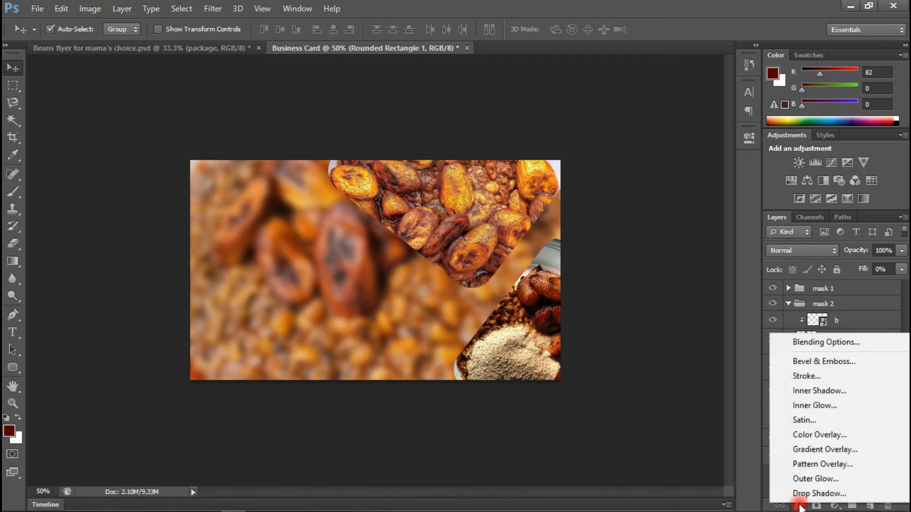
click(810, 382)
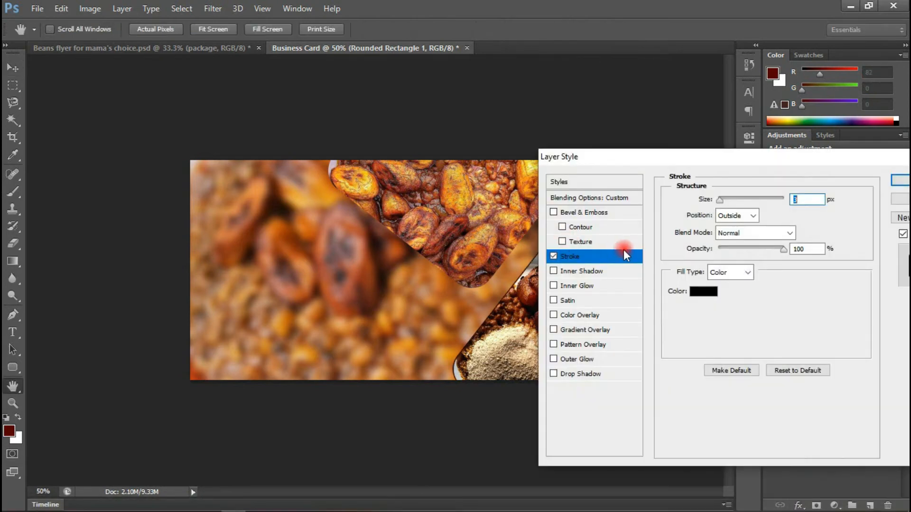
click(708, 293)
drag(539, 209, 496, 156)
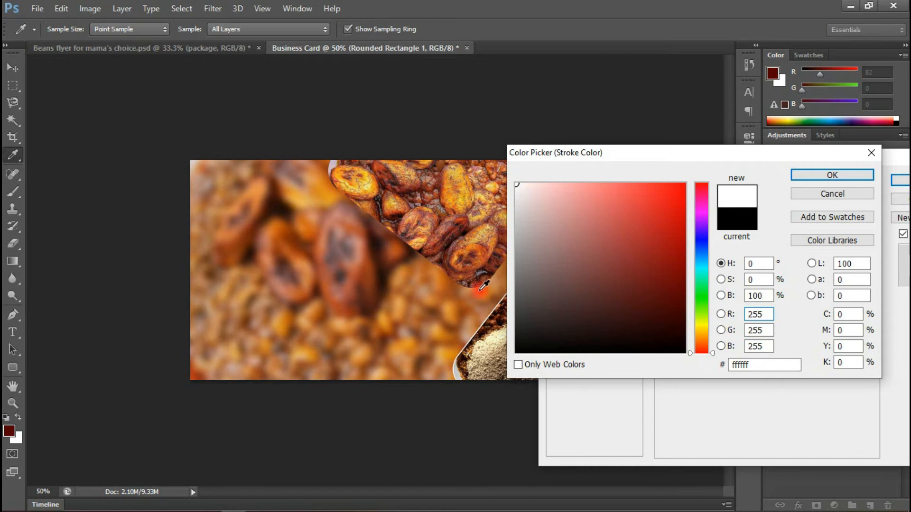
click(365, 179)
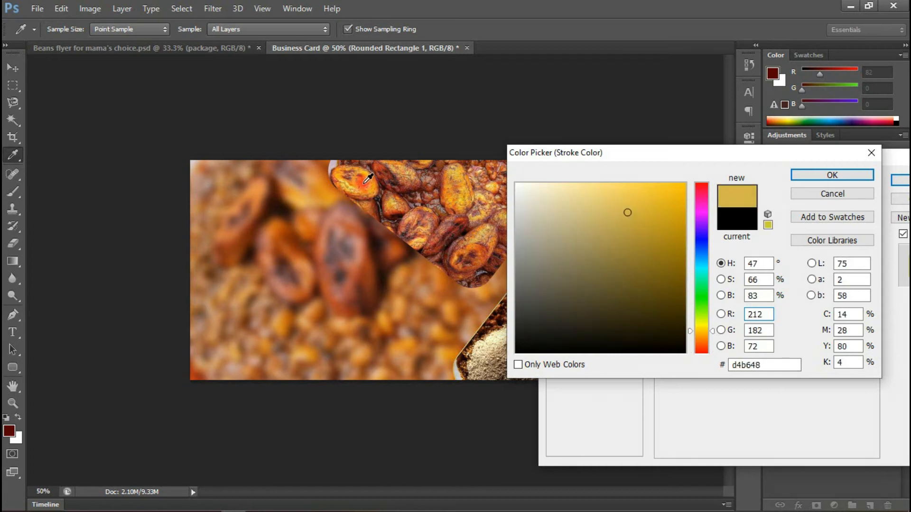
click(705, 340)
drag(662, 216, 676, 239)
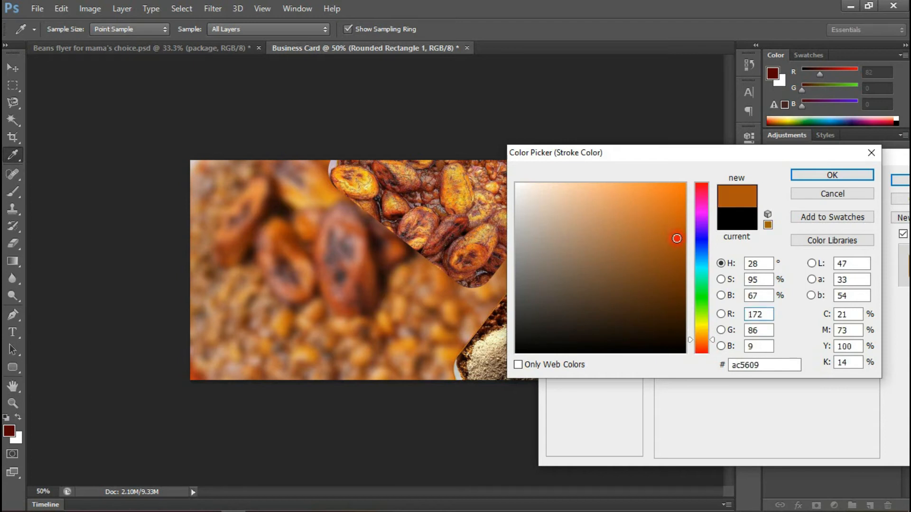
click(680, 192)
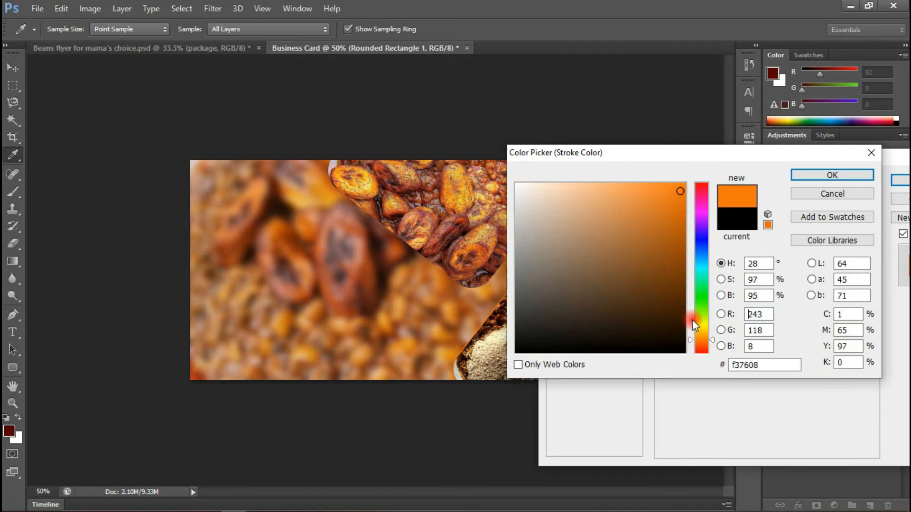
click(700, 344)
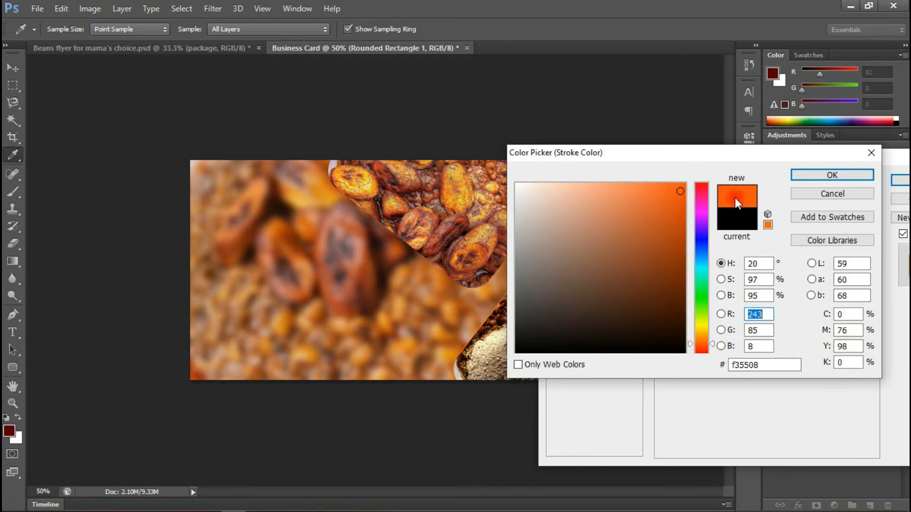
click(818, 178)
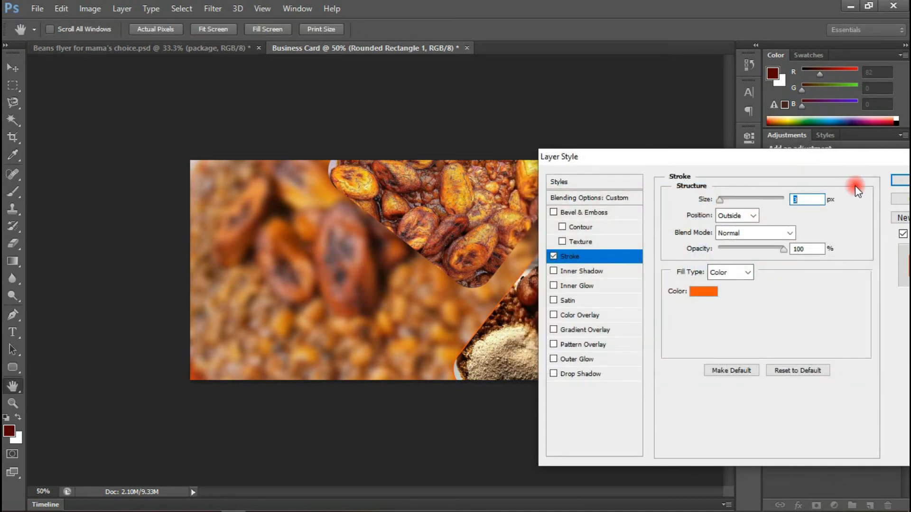
Step: Set the orange stroke's size to 6 px and apply the layer style
key(Up)
key(Up)
key(Up)
click(898, 180)
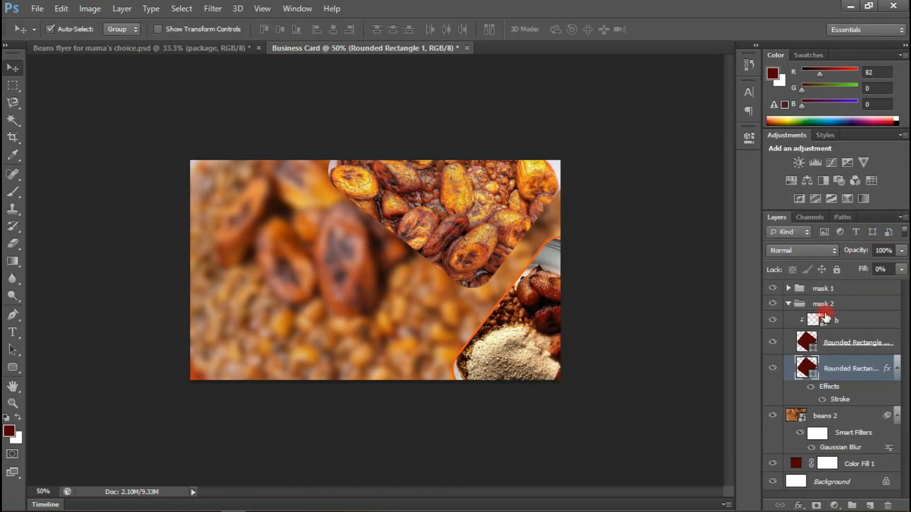
Step: Enlarge the stroked outline from its centre to about 107%, leaving an even gap around the lower-right photo
key(ctrl+t)
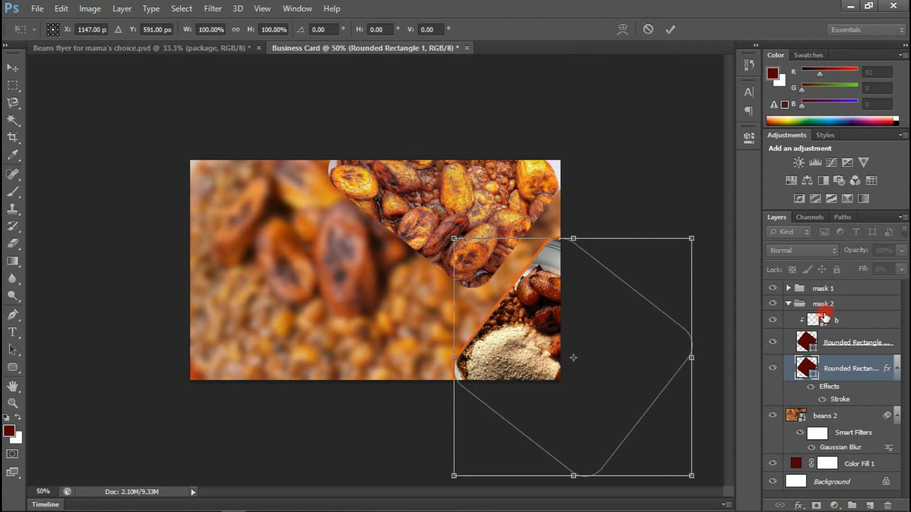
drag(693, 241, 703, 229)
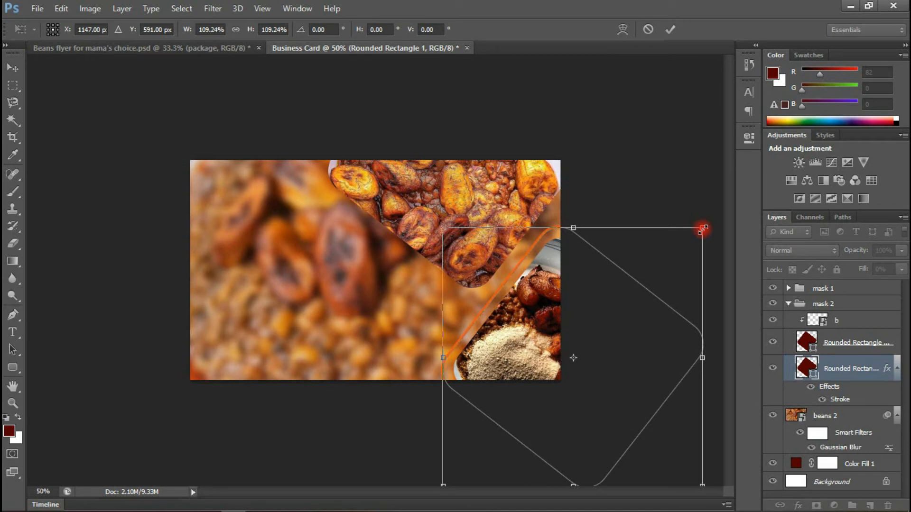
drag(702, 230, 700, 232)
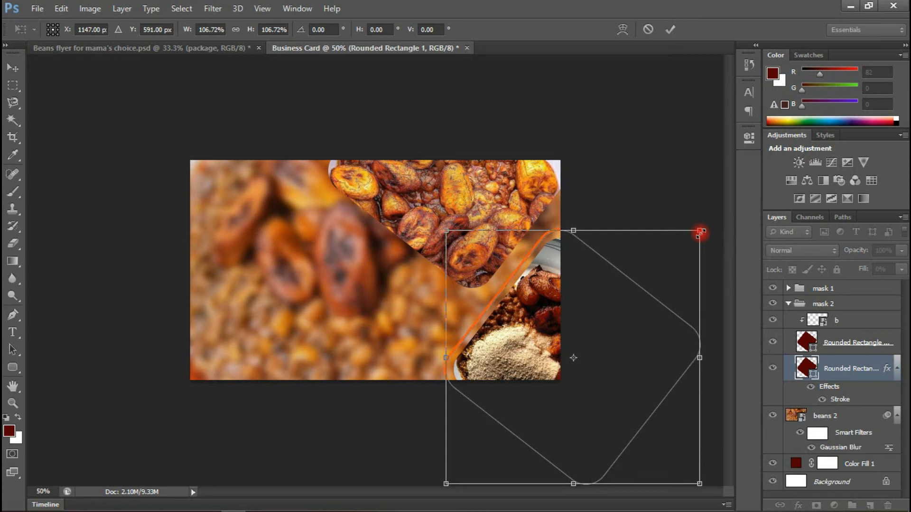
key(Return)
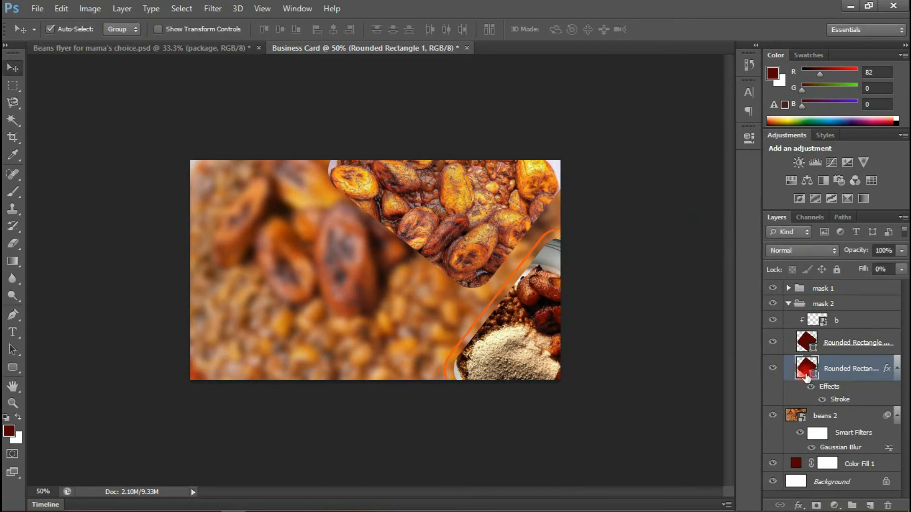
Step: Change the outline's stroke colour to white #ffffff and its size to 4 px
click(826, 393)
double_click(838, 400)
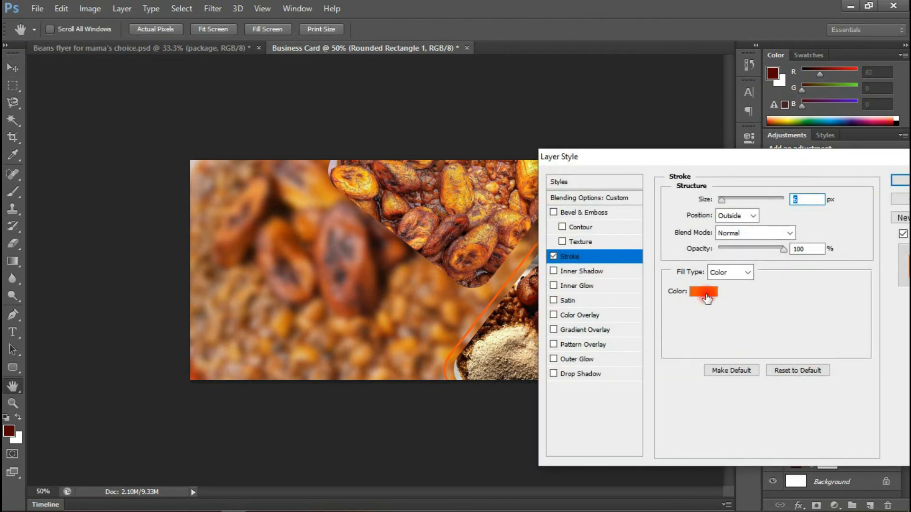
click(704, 294)
click(495, 349)
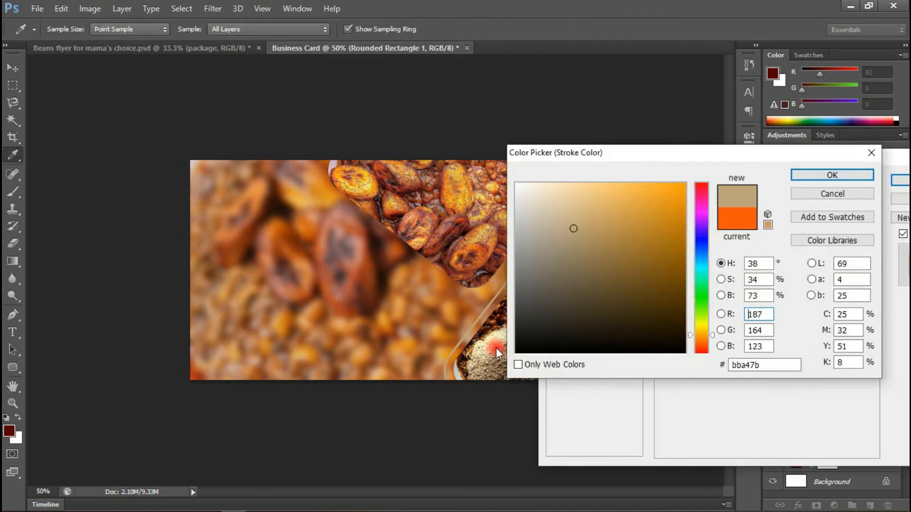
click(518, 184)
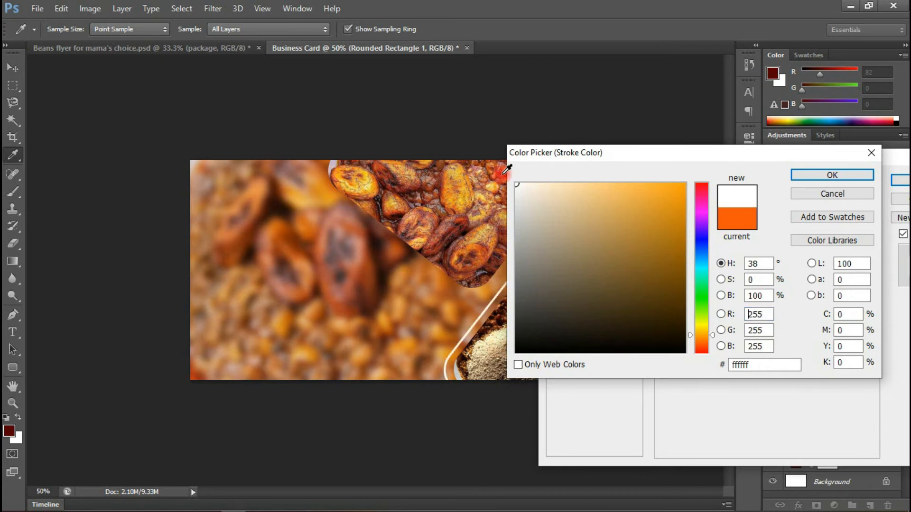
click(798, 174)
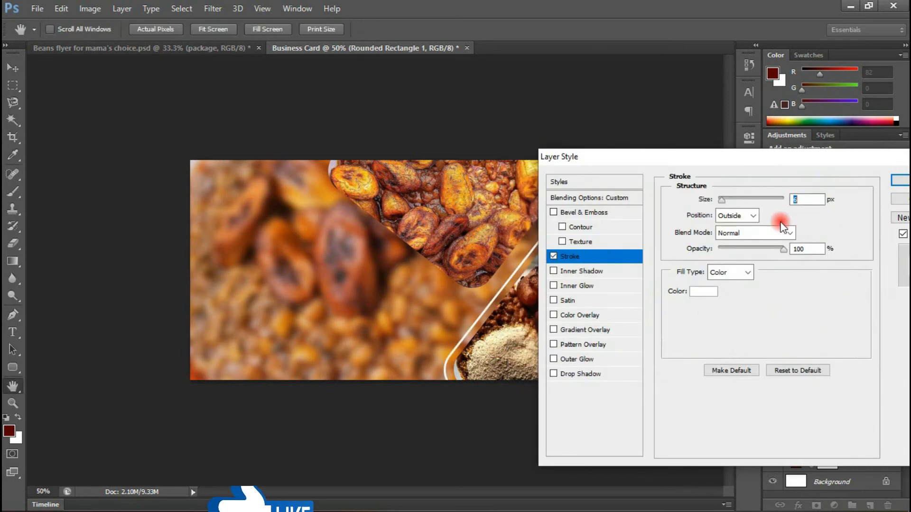
key(Down)
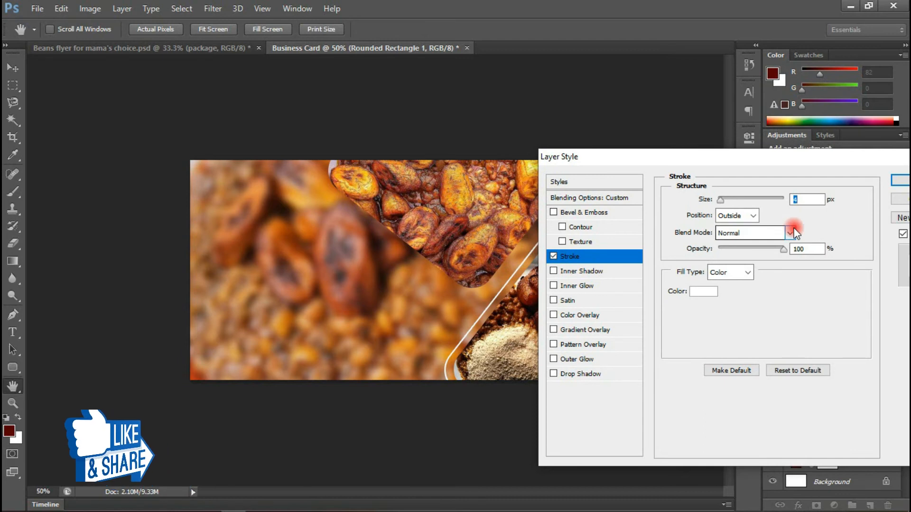
click(900, 180)
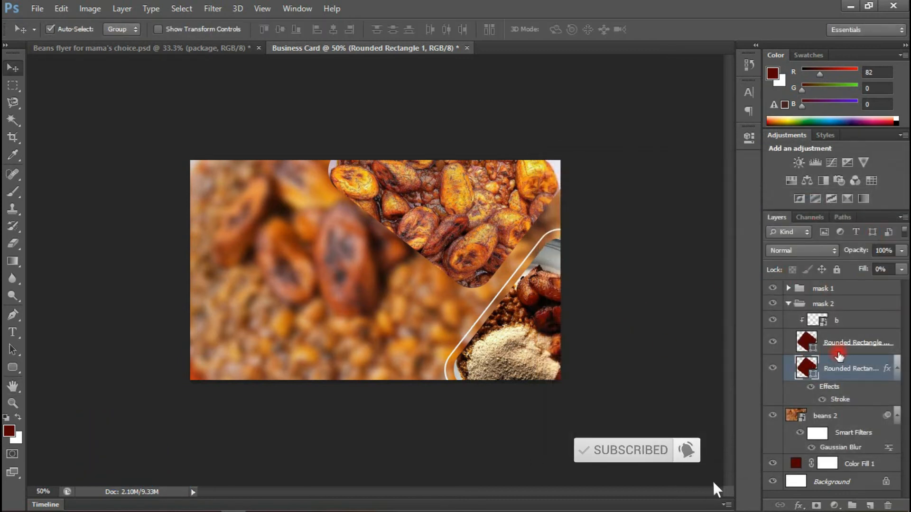
Step: Duplicate the rounded rectangle inside the mask 1 group and turn the lower shape into a matching, slightly larger white outline
click(791, 300)
click(789, 303)
click(788, 289)
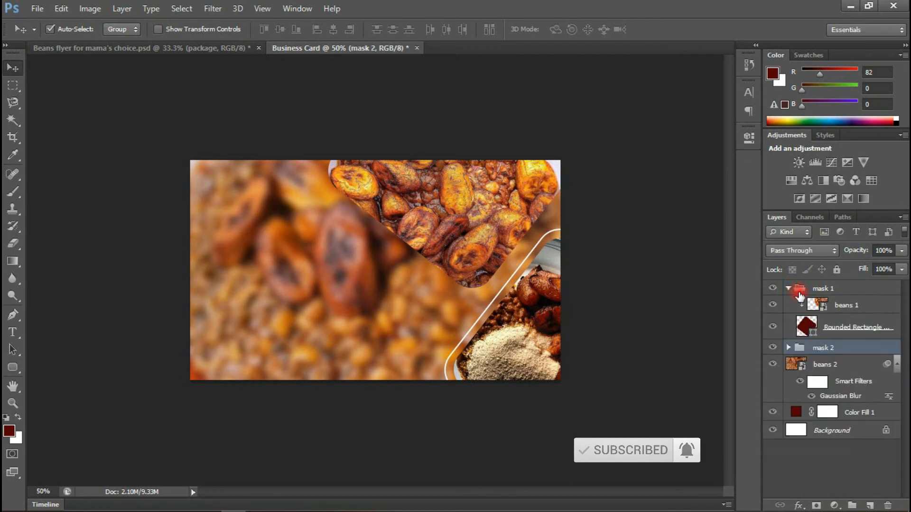
click(824, 332)
key(ctrl+j)
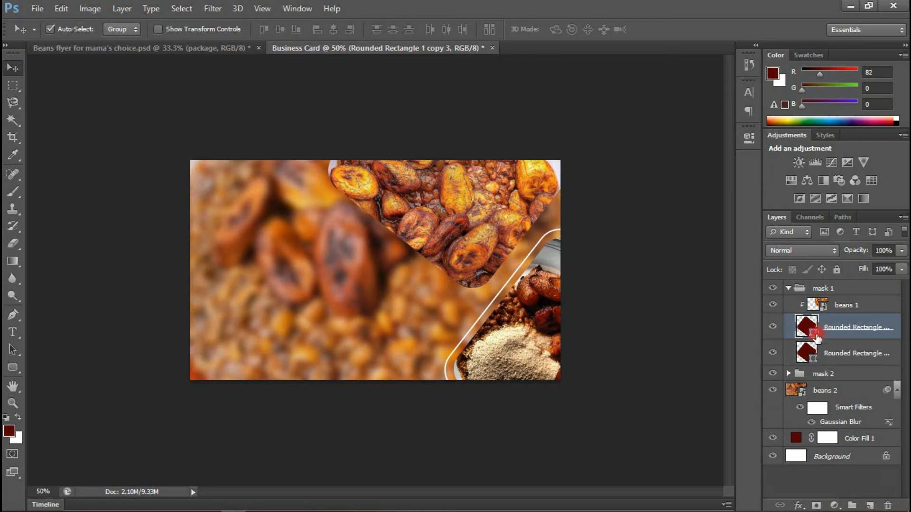
click(807, 352)
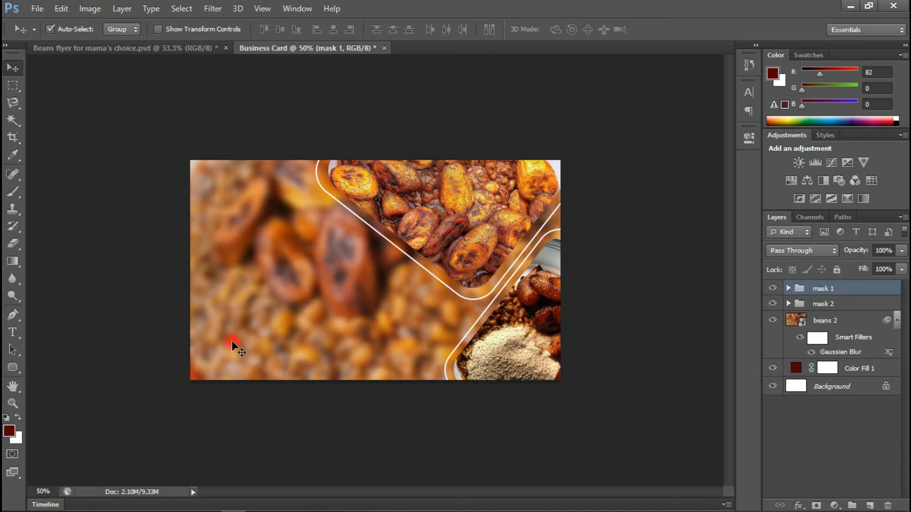
Step: Draw a dark red rounded rectangle about 726 by 726 px with a 40 px corner radius over the card's left half
click(11, 367)
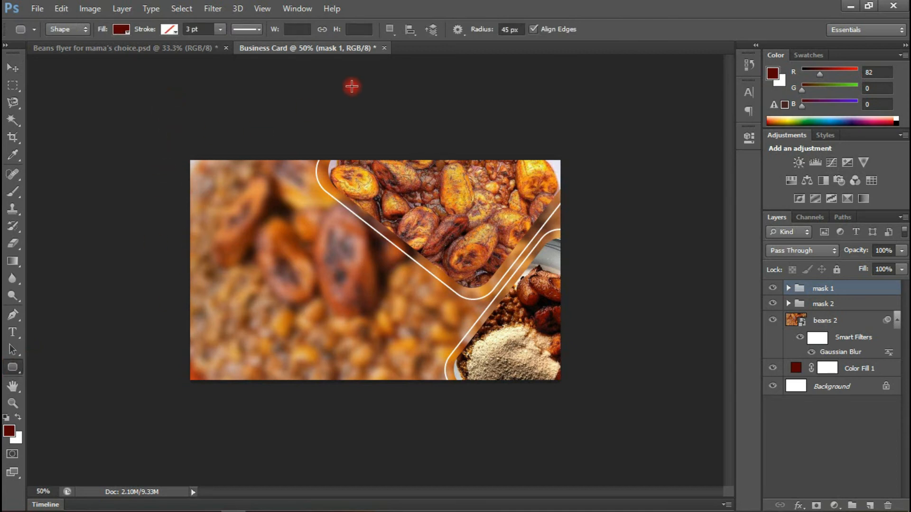
click(509, 29)
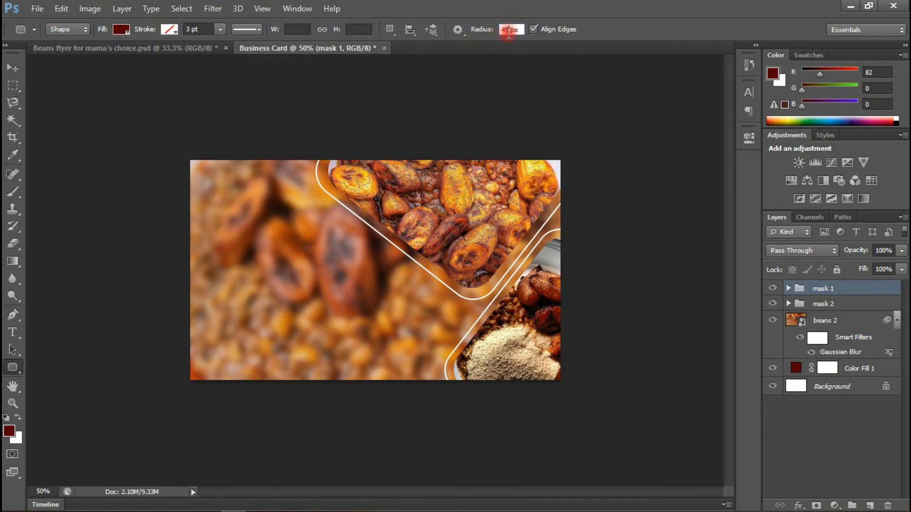
text(40)
key(Return)
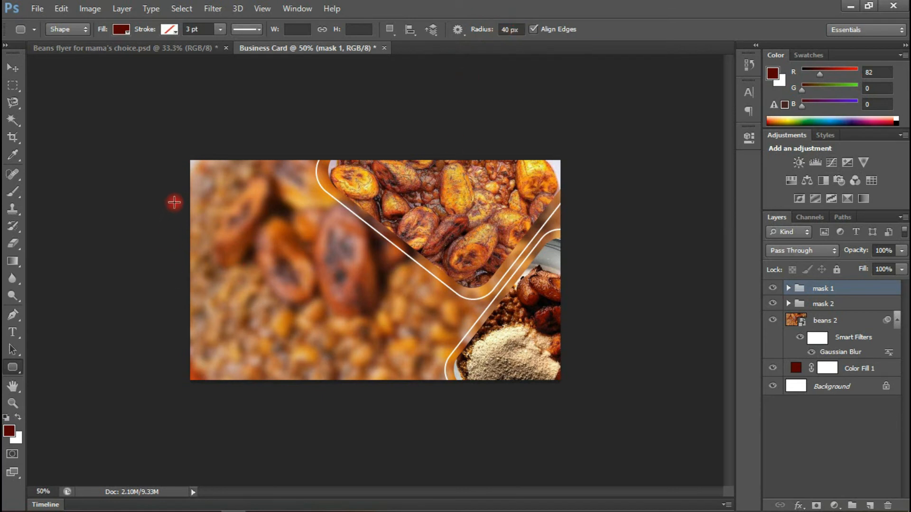
drag(169, 161, 447, 404)
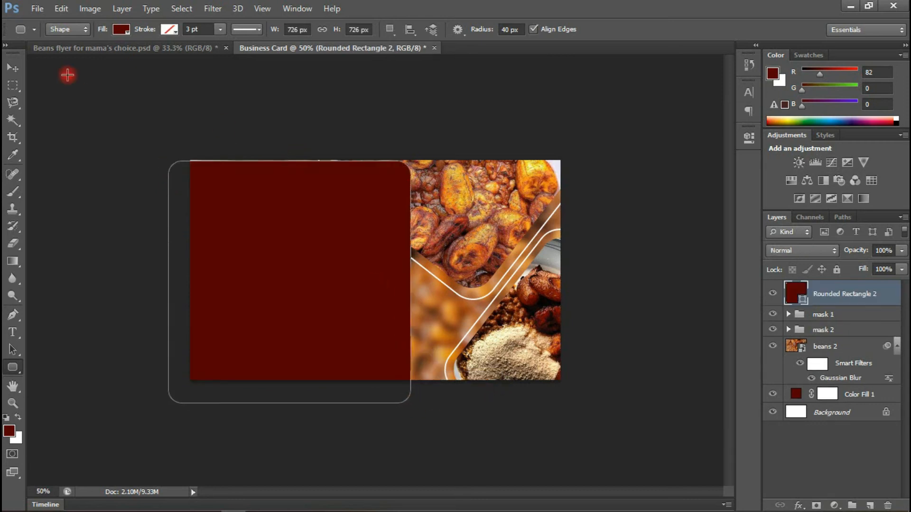
Step: Rotate the dark red rounded rectangle to about 38° and shift it down to run parallel to the upper photo's outline
click(11, 68)
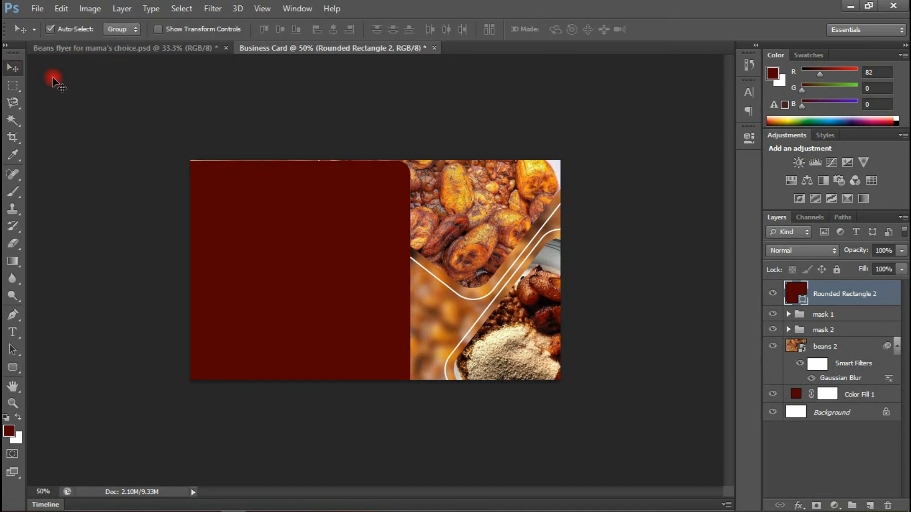
key(ctrl+t)
drag(417, 142, 488, 233)
drag(358, 264, 356, 309)
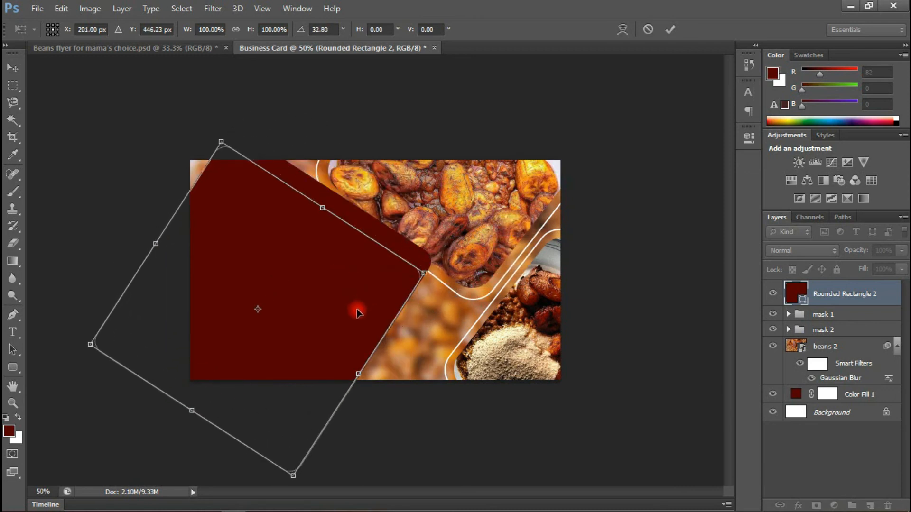
drag(437, 272, 439, 287)
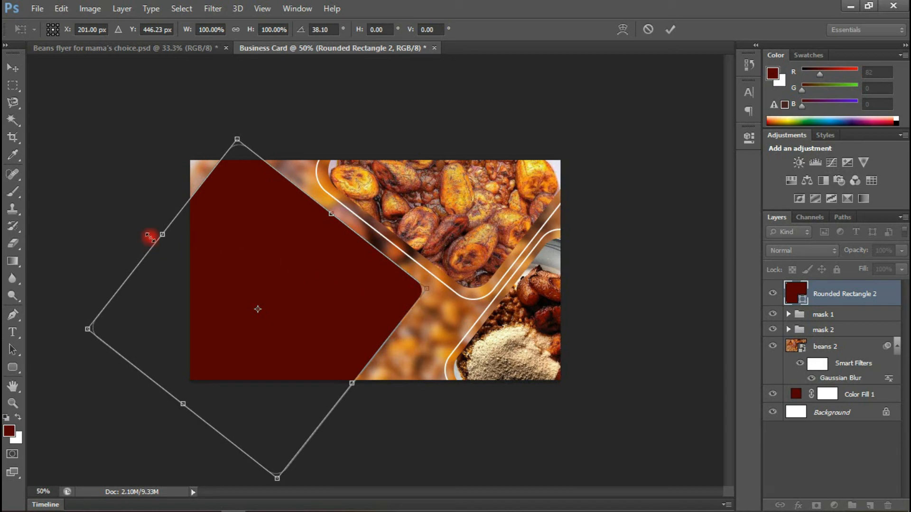
Step: Stretch the rotated rectangle to about 133% width so it covers the card's left side, with its tip near the photo outlines
drag(161, 235, 132, 209)
drag(262, 248, 240, 224)
drag(245, 229, 255, 234)
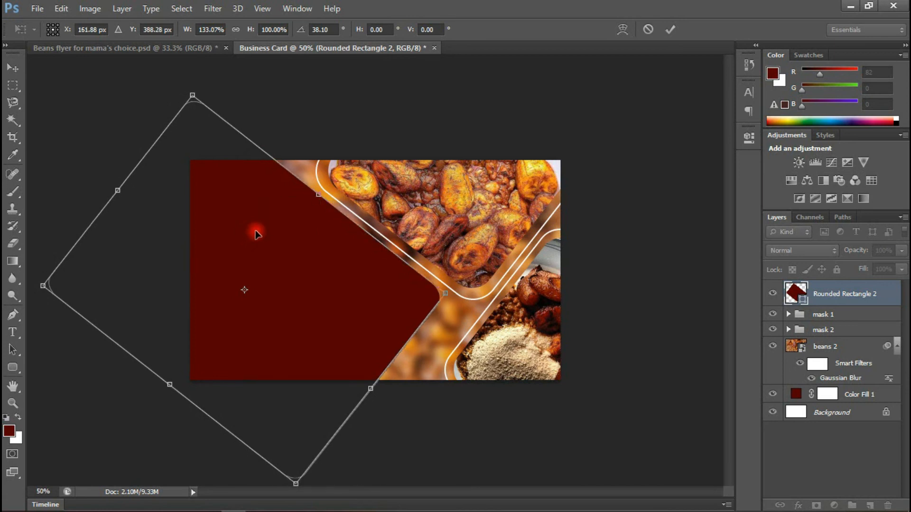
key(Return)
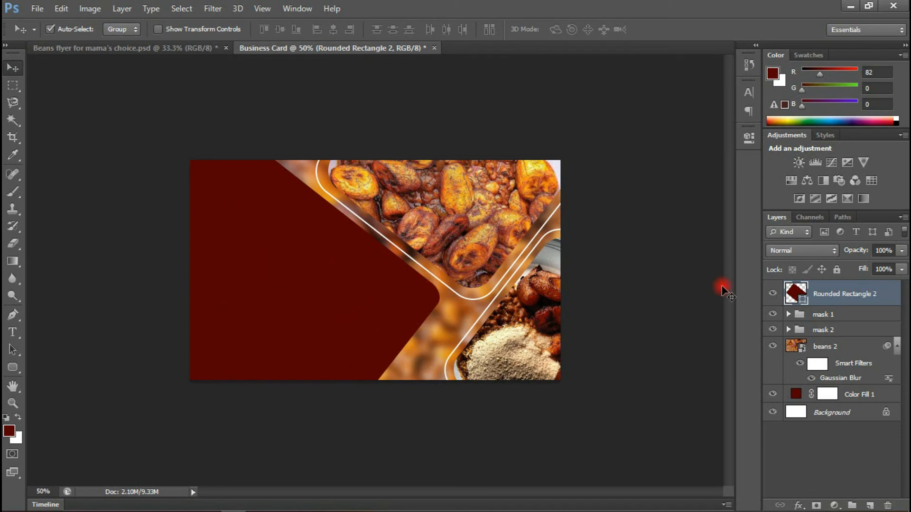
Step: Change the rounded rectangle's fill colour to very dark red #320101
double_click(802, 295)
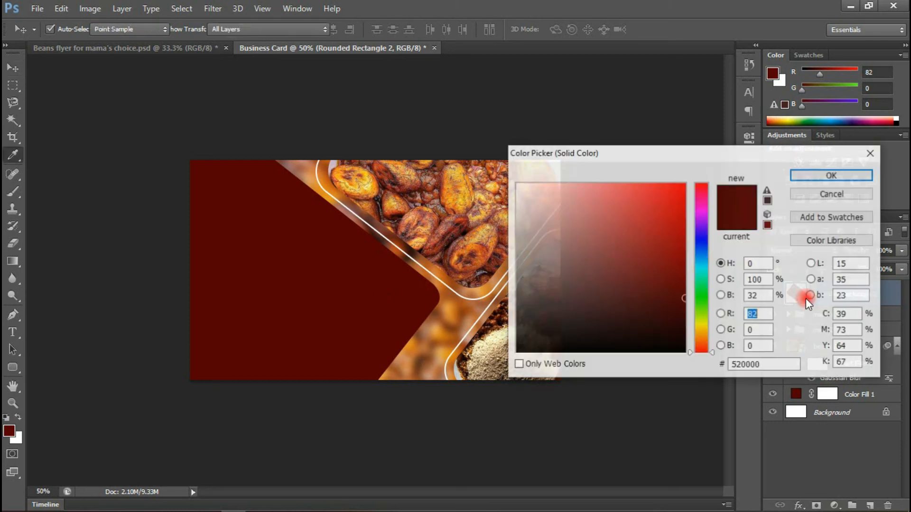
text(58)
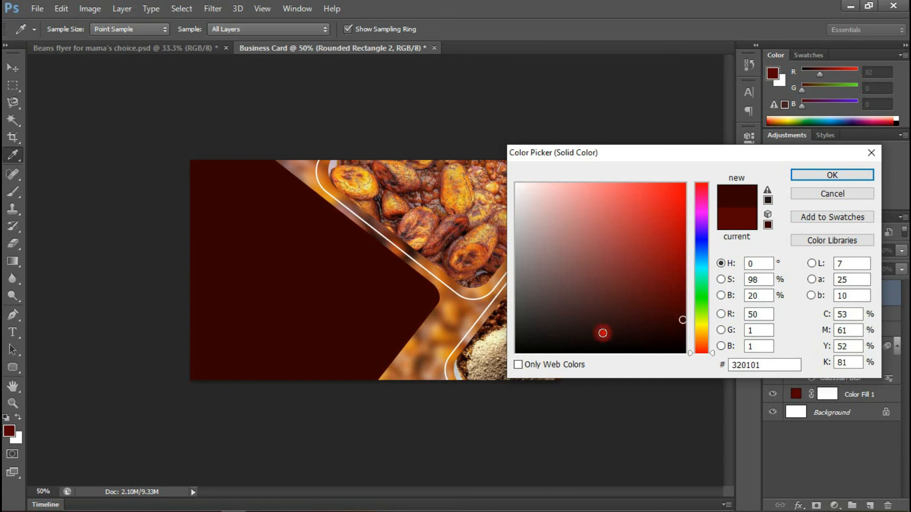
click(823, 175)
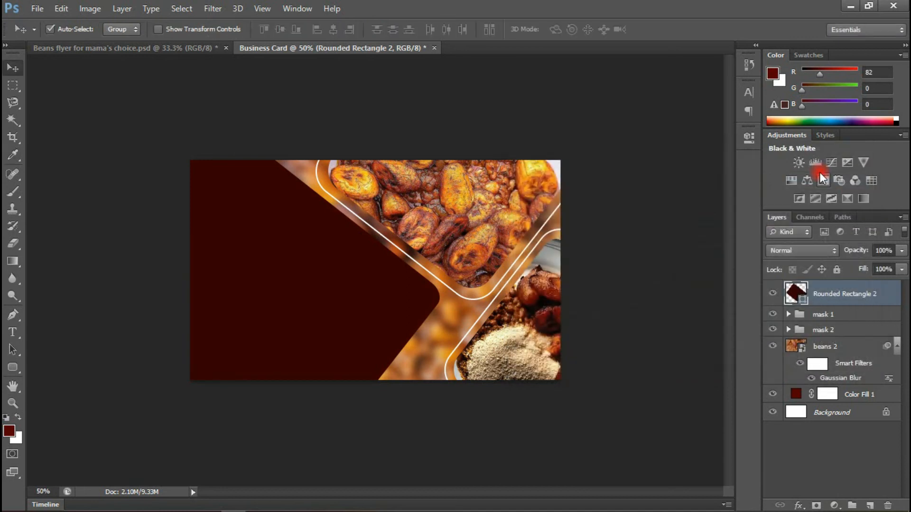
Step: Copy the Mama Choice logo and the package list from the flyer onto the card, scaling the logo into the upper-left corner
key(ctrl+plus)
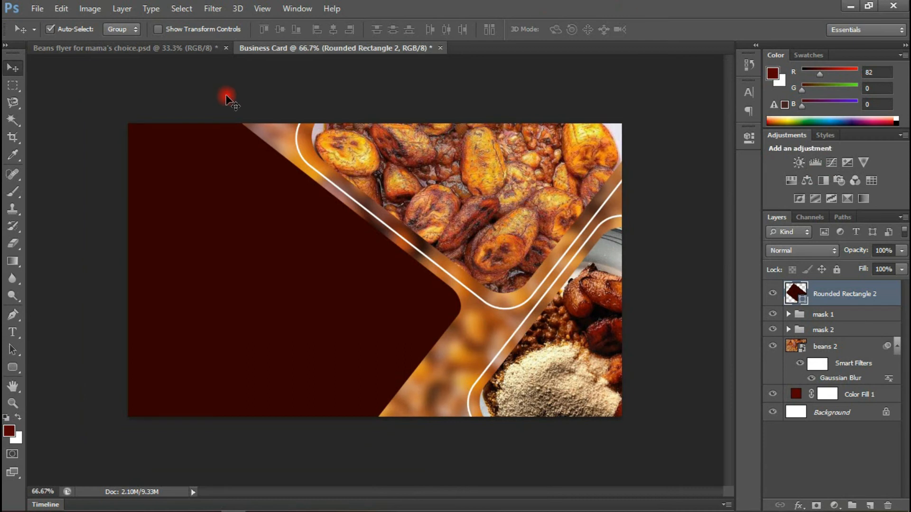
click(117, 53)
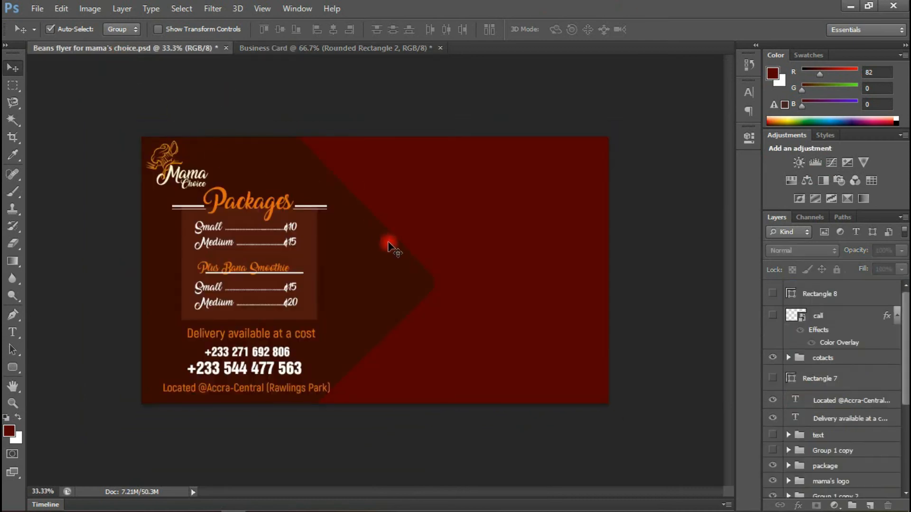
click(537, 207)
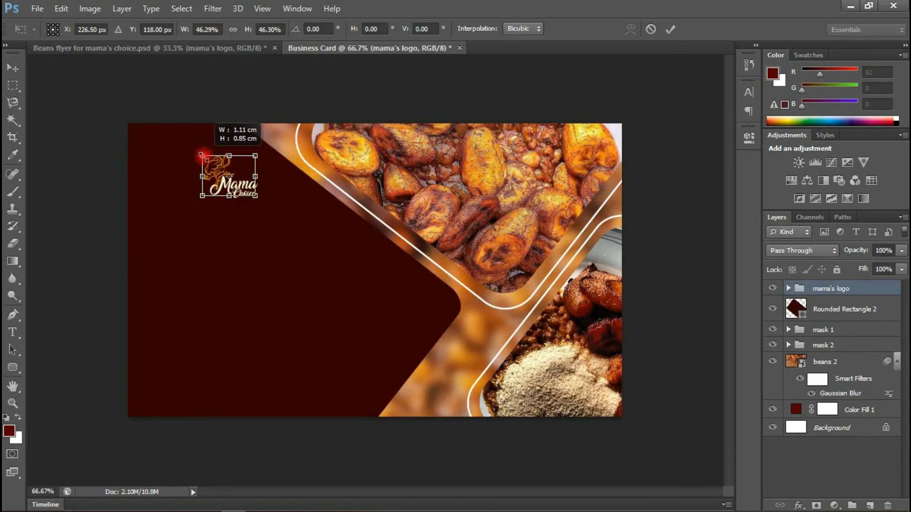
drag(197, 146, 114, 133)
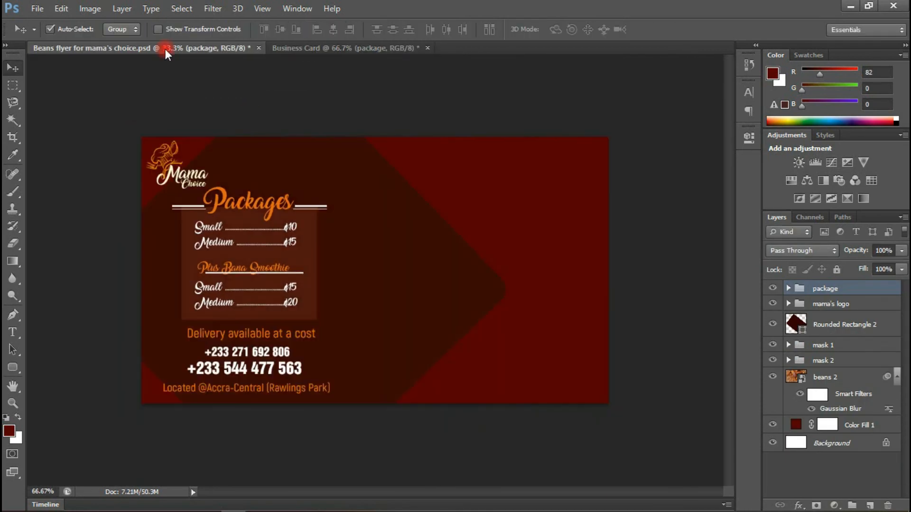
Step: Copy the delivery, phone and location text from the flyer and scale it to fit beneath the package list on the dark panel
click(237, 333)
shift+click(286, 356)
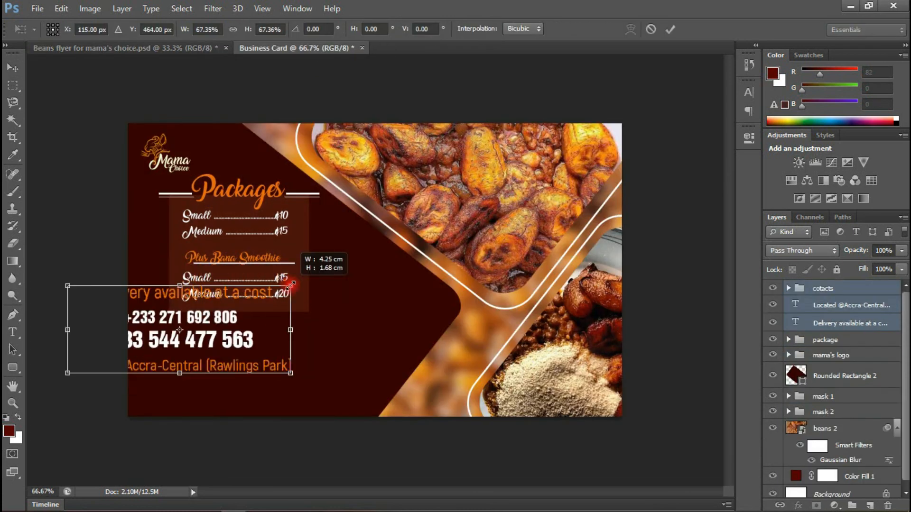
drag(71, 285, 163, 325)
key(Return)
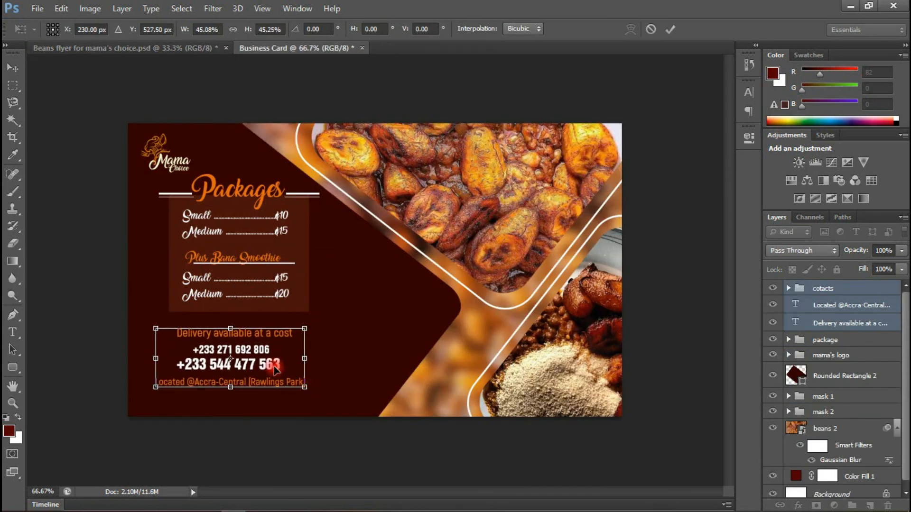
key(ctrl+t)
drag(314, 311, 320, 317)
key(Return)
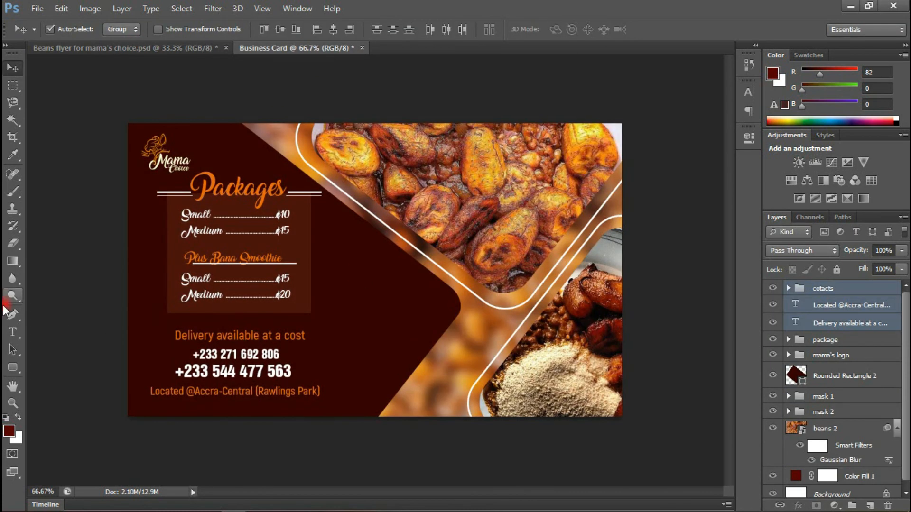
Step: Draw a solid white circle over the dark panel's pointed corner and nudge the panel slightly left
drag(373, 246, 474, 346)
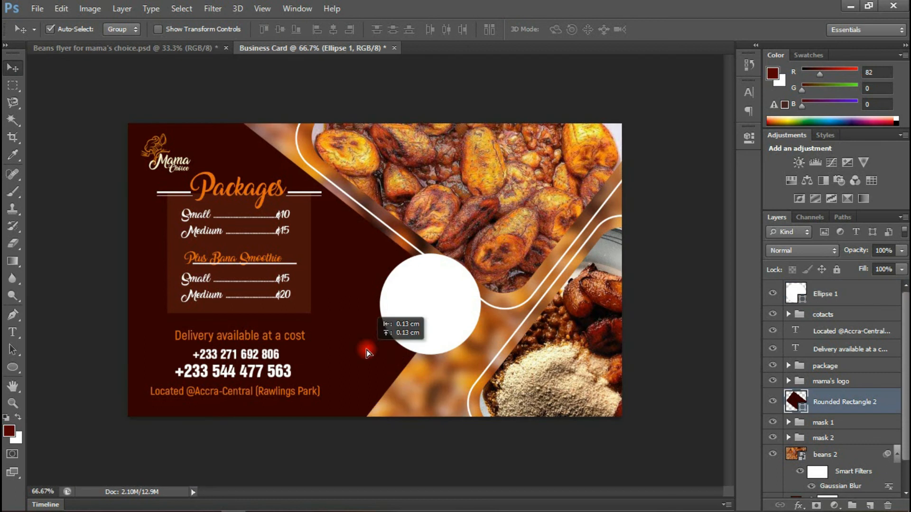
drag(366, 349, 417, 304)
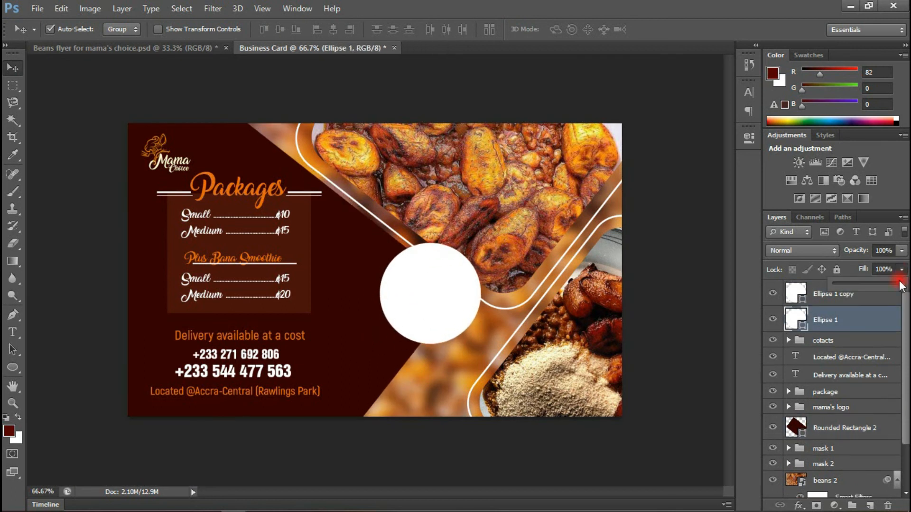
Step: Draw a slightly larger unfilled circle, about 2.18 cm wide, around the white circle and give it a white dotted stroke
click(13, 367)
drag(364, 247, 476, 374)
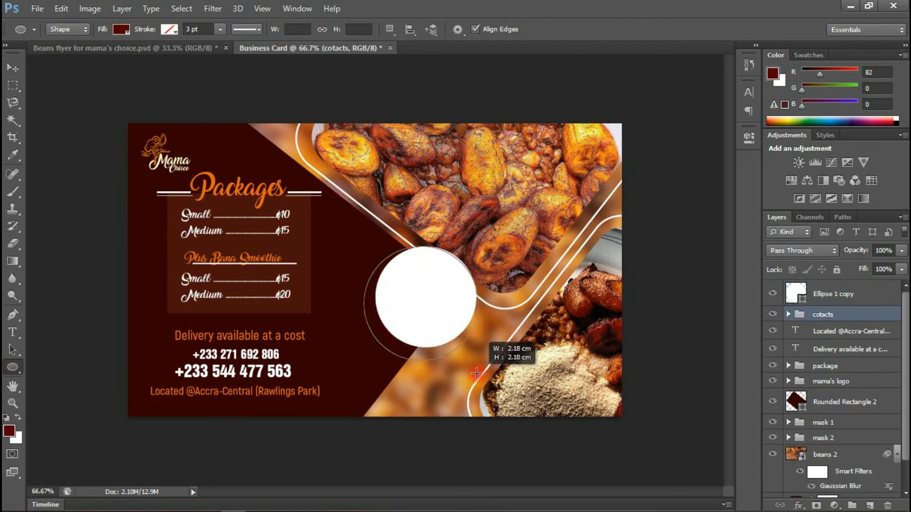
click(169, 29)
click(102, 76)
click(246, 29)
click(240, 89)
key(v)
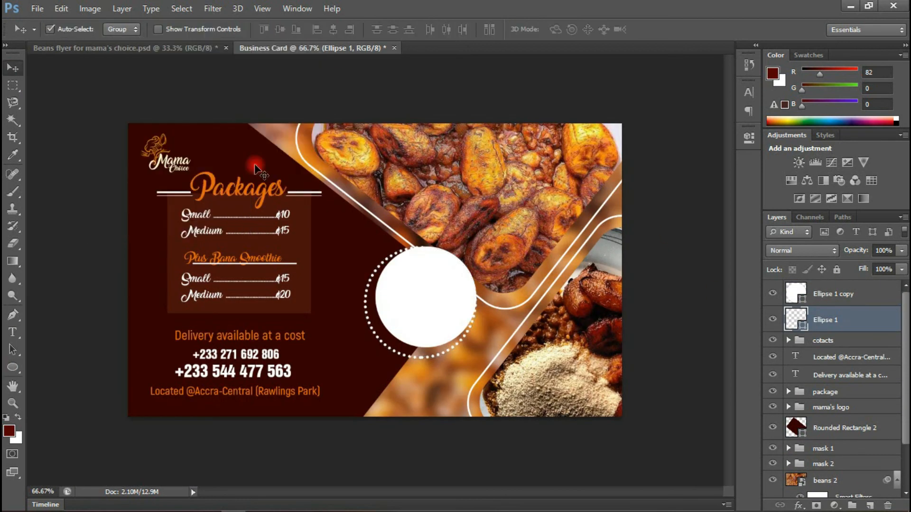
Step: Align the circles and use a polygonal selection to remove the right part of the dotted ring, keeping the dots on the panel side
drag(435, 327, 439, 330)
key(l)
click(386, 231)
click(450, 283)
click(408, 363)
click(502, 351)
click(505, 280)
click(463, 212)
click(12, 67)
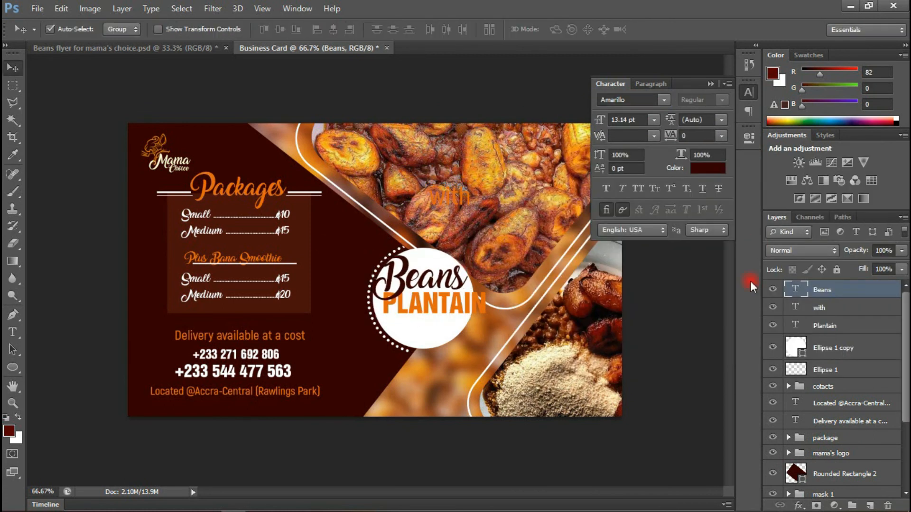
Step: Reduce the word "with" and arrange "Beans", "with" and "PLANTAIN" as three stacked lines inside the white circle
click(773, 289)
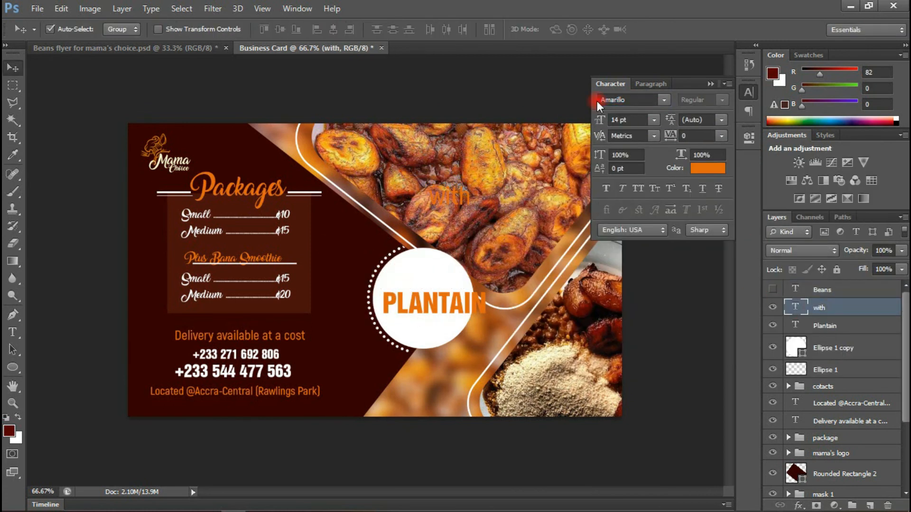
click(654, 119)
click(639, 213)
click(773, 289)
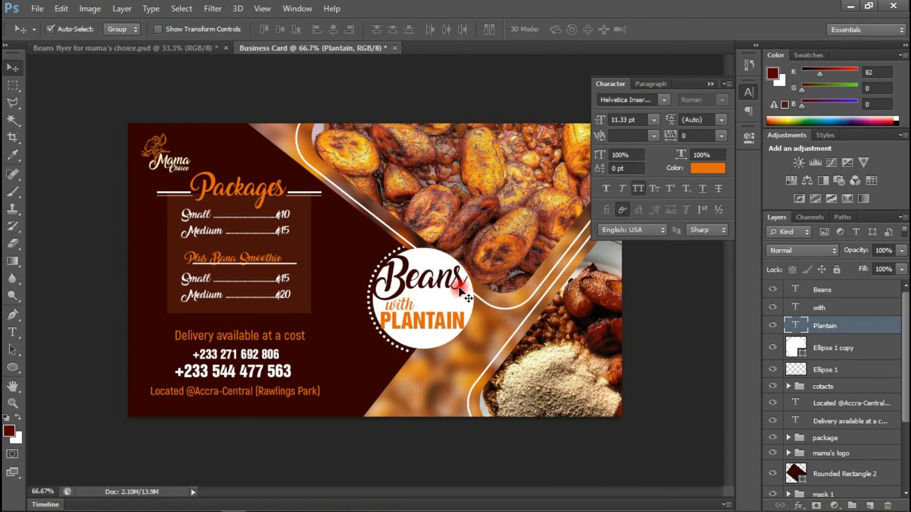
click(774, 289)
click(773, 289)
click(822, 289)
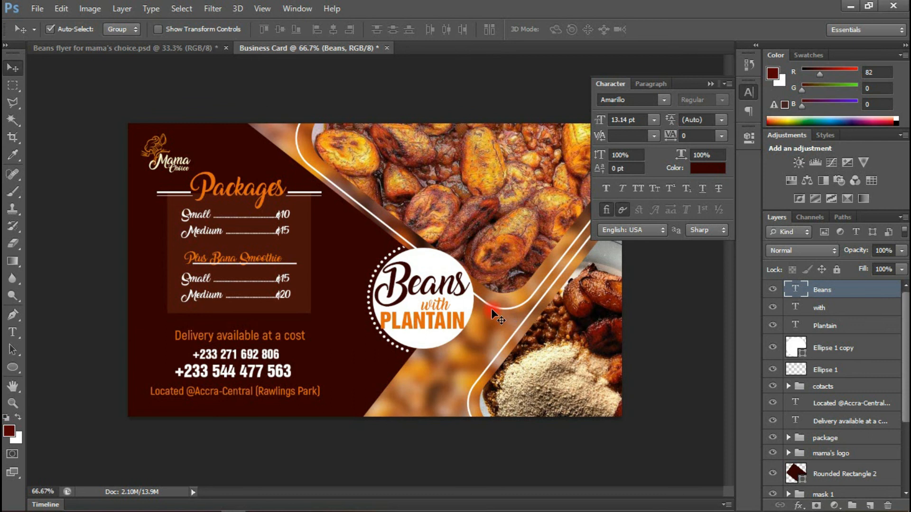
Step: Group all layers from the Beans text down to the beans 2 image and rename the group "back side"
scroll(835, 379, down, 5)
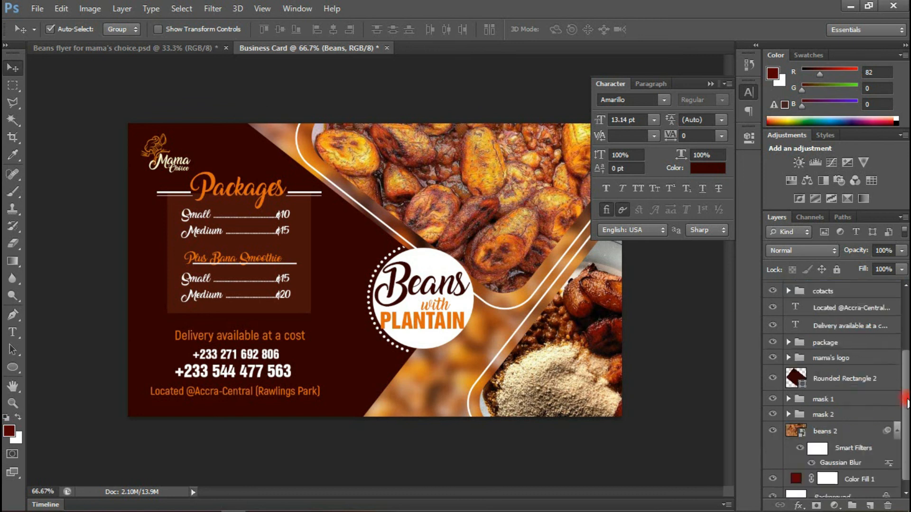
shift+click(851, 423)
key(ctrl+g)
double_click(828, 288)
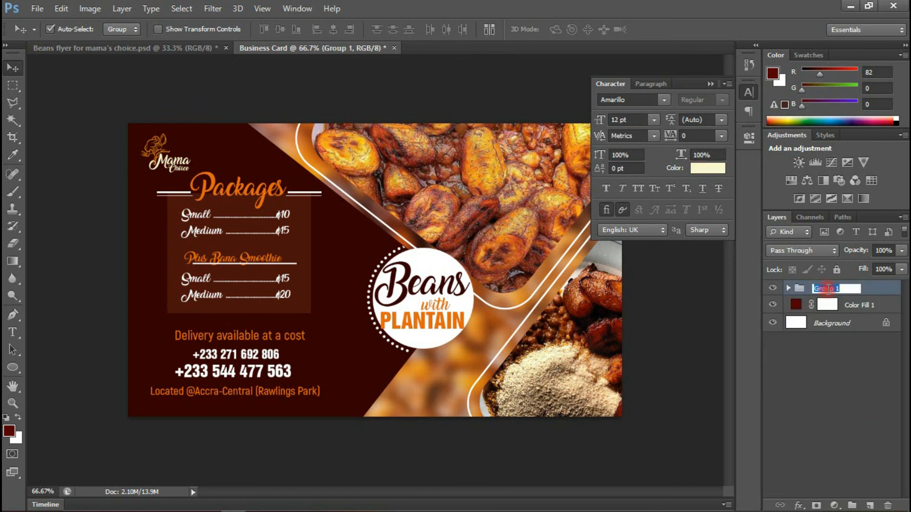
Step: Move the Color Fill 1 layer into the back side group, hide the group and select the Background layer
click(772, 288)
click(773, 288)
drag(844, 304, 828, 288)
click(772, 288)
click(772, 288)
click(831, 305)
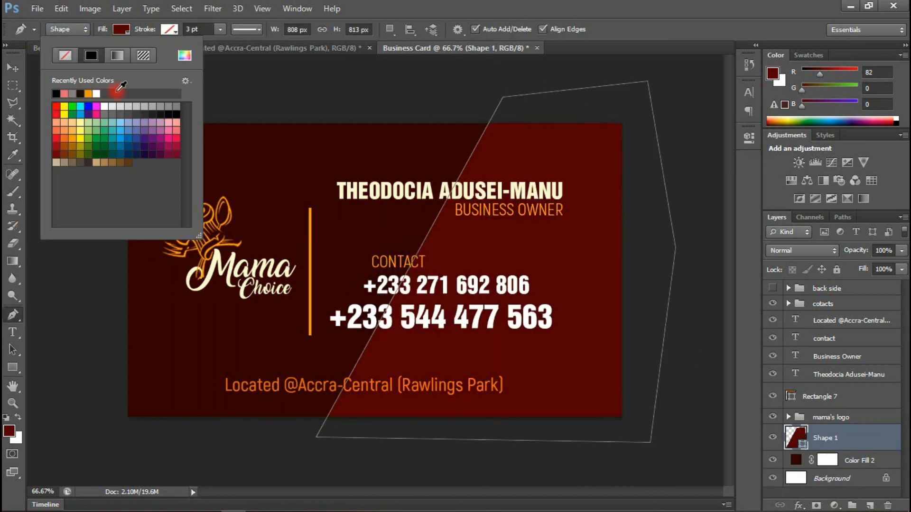
Step: Set the fill of the angled shape covering the card's right side to black
click(175, 124)
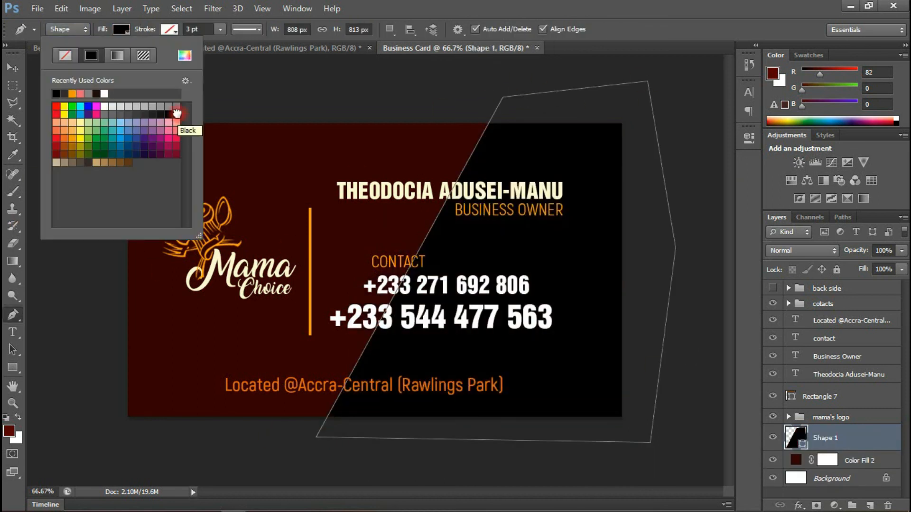